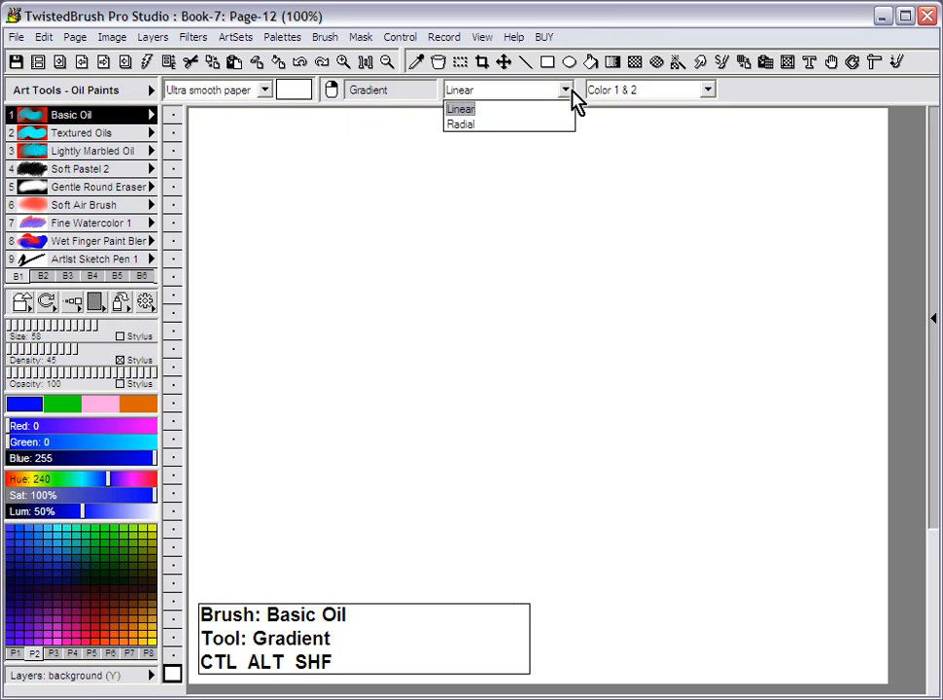
Fill the canvas with a vertical linear gradient of Color 1 & 2, drawn from near the bottom edge to near the top.
left_click(710, 98)
left_click(710, 93)
mouse_move(714, 119)
left_mouse_down()
mouse_move(712, 167)
mouse_move(711, 110)
left_mouse_up()
left_click(731, 98)
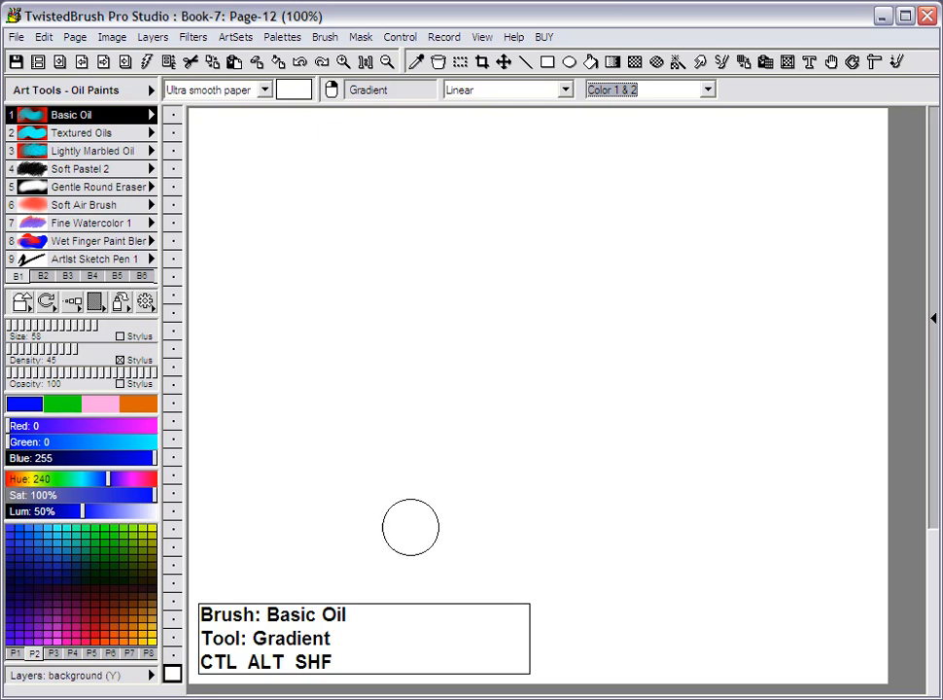
mouse_move(578, 656)
left_mouse_down()
mouse_move(600, 429)
mouse_move(570, 164)
left_mouse_up()
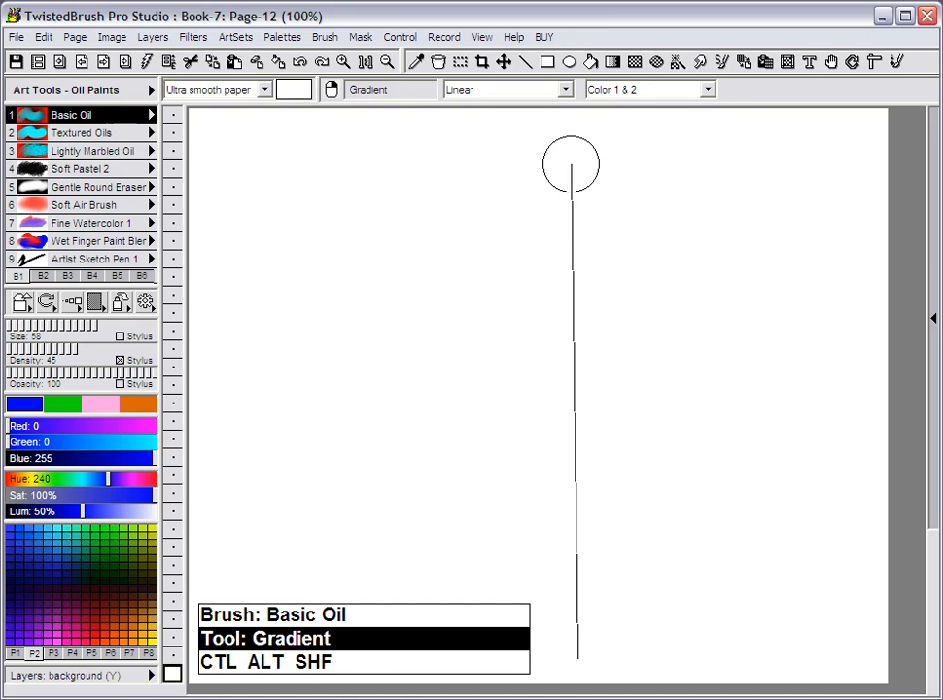
left_click_drag(570, 164, 576, 167)
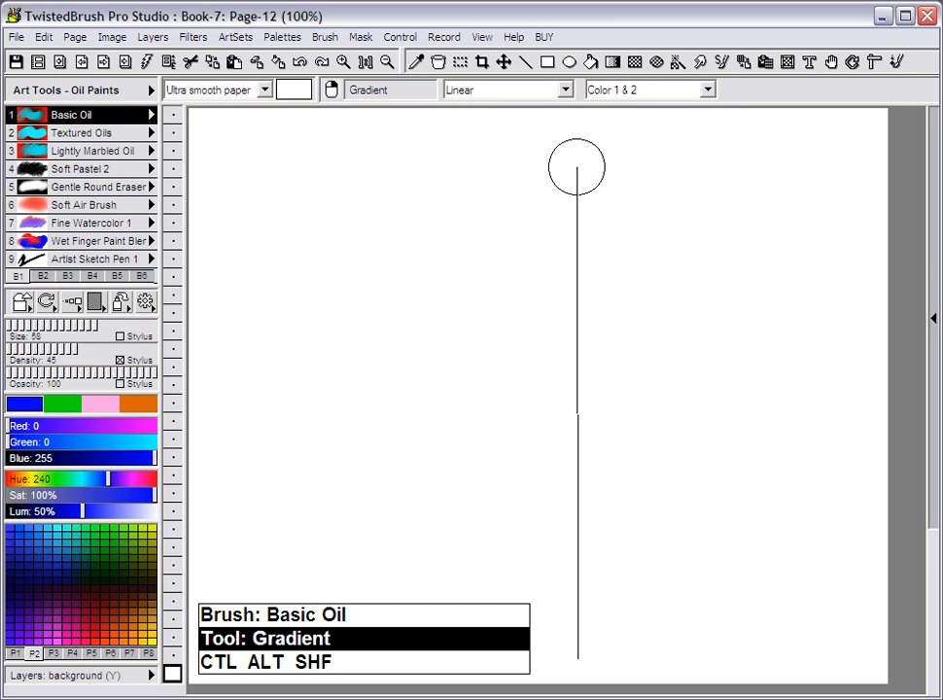
left_click_drag(576, 167, 576, 167)
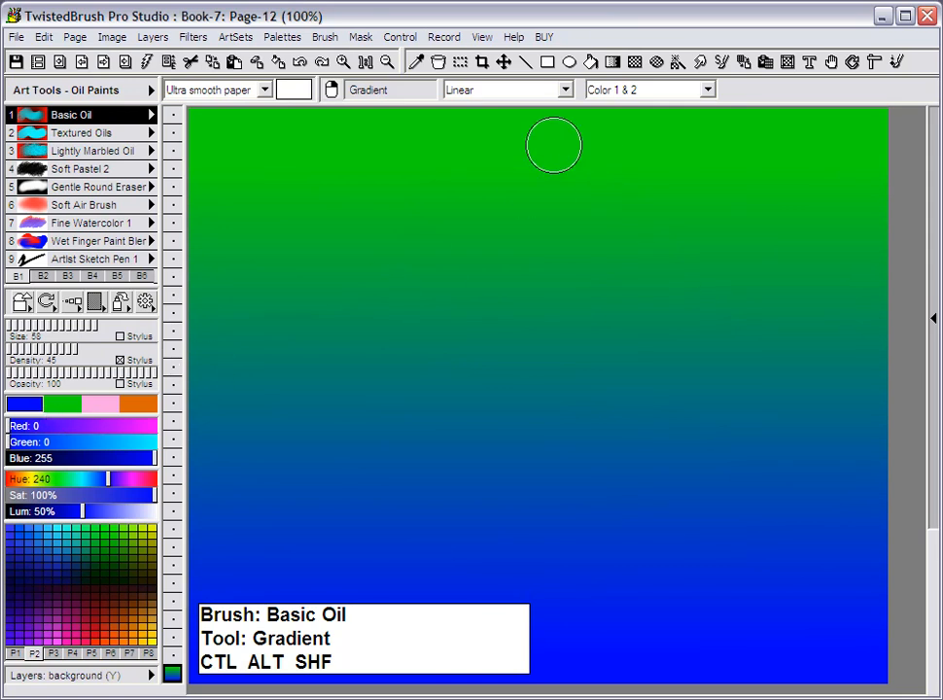
Undo the gradient and redraw it vertically over two progressively shorter spans, clearing the canvas between attempts.
left_click(299, 61)
left_click_drag(350, 483, 356, 254)
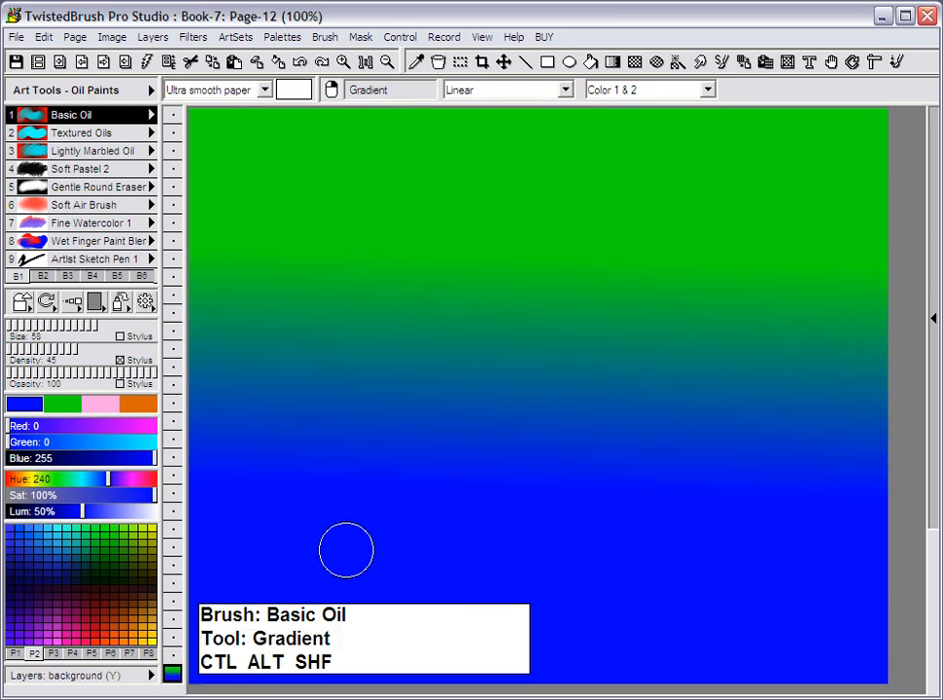
left_click(279, 61)
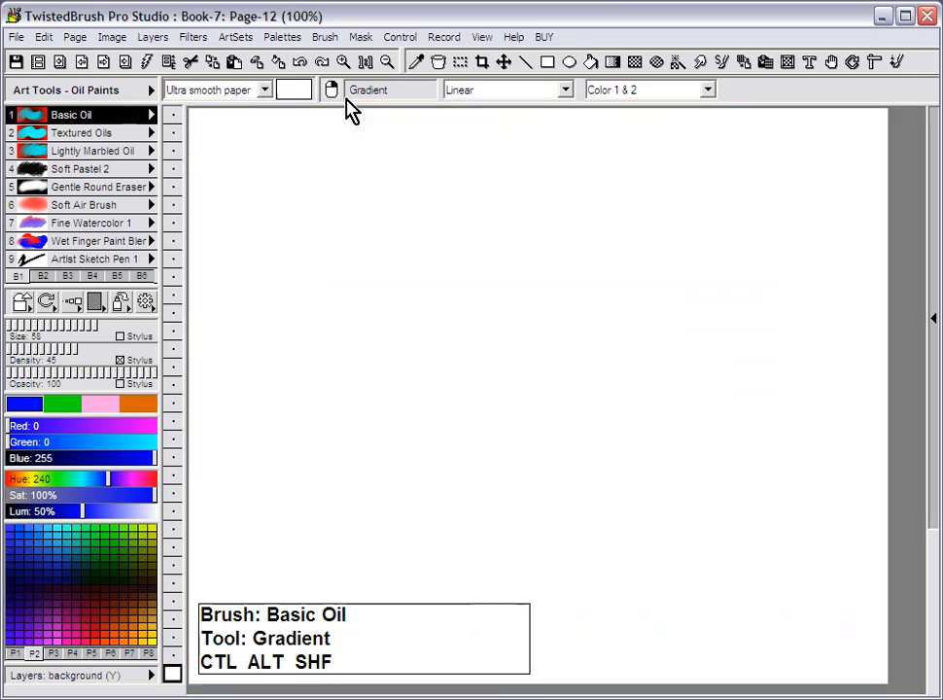
left_click_drag(563, 491, 562, 416)
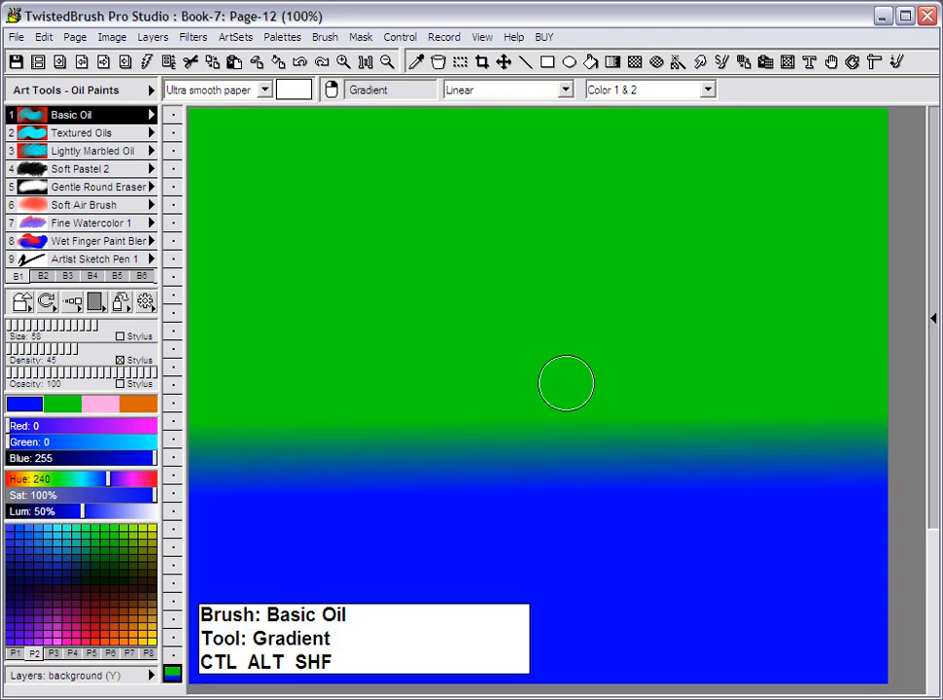
Apply a linear gradient of Color 1 & 2 & 3 & 4 diagonally from the canvas's lower-left corner to its upper-right corner.
left_click(703, 91)
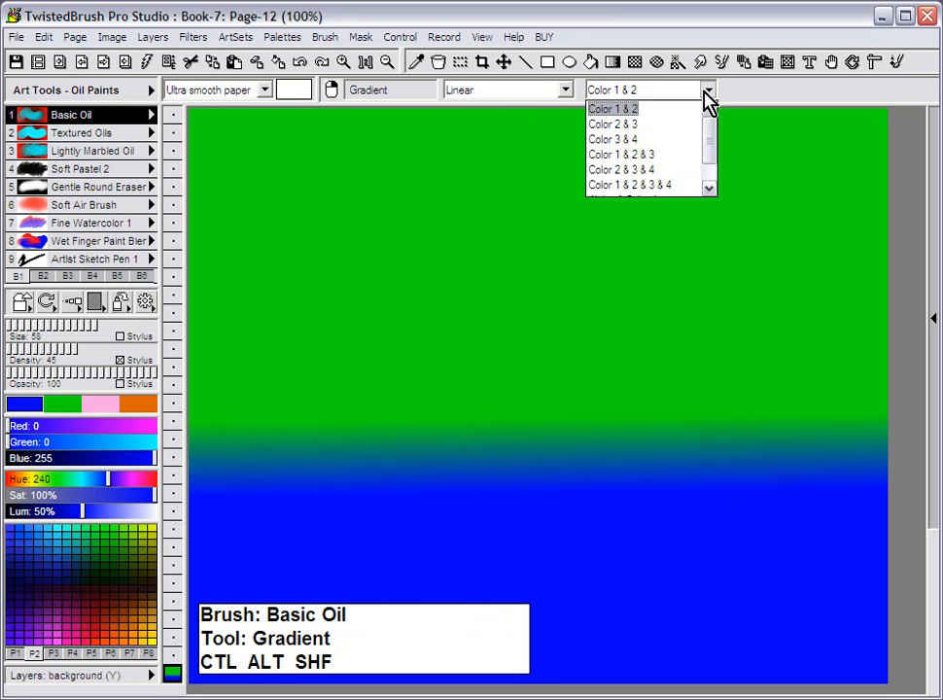
left_click_drag(711, 139, 712, 145)
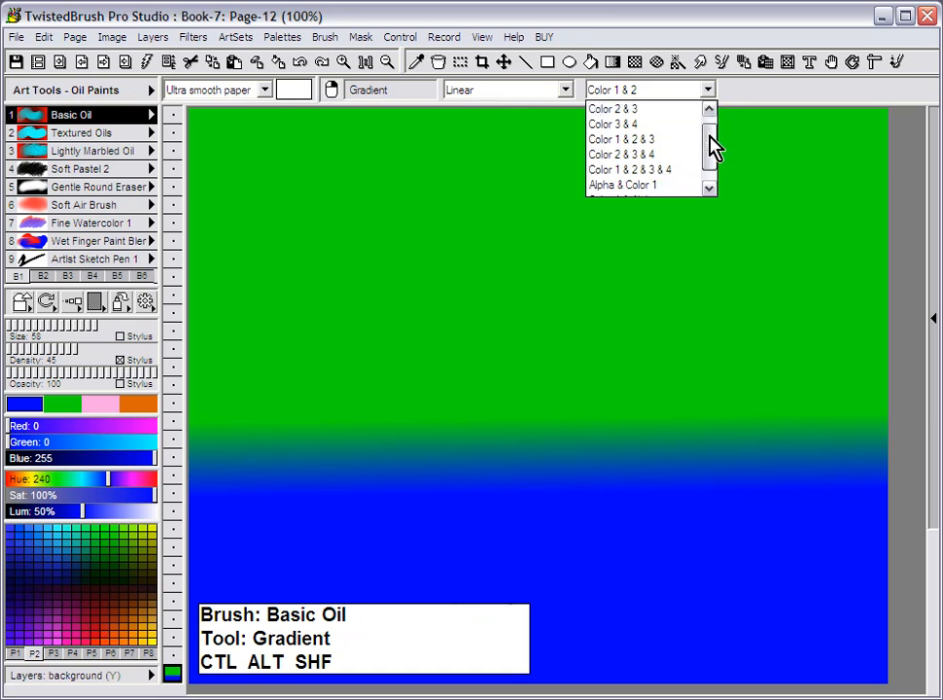
left_click(661, 171)
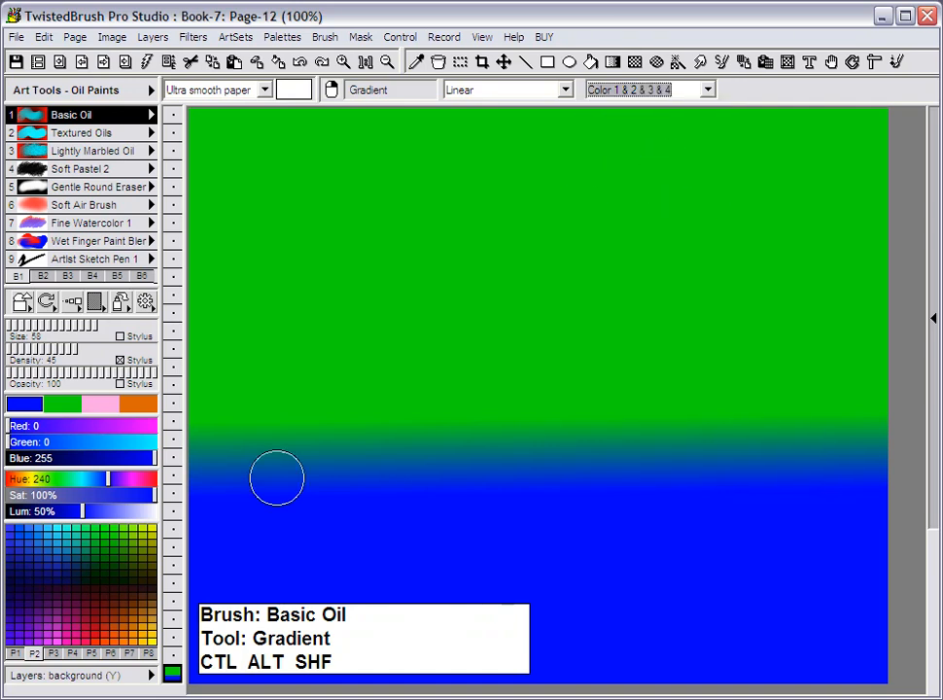
left_click_drag(200, 638, 854, 133)
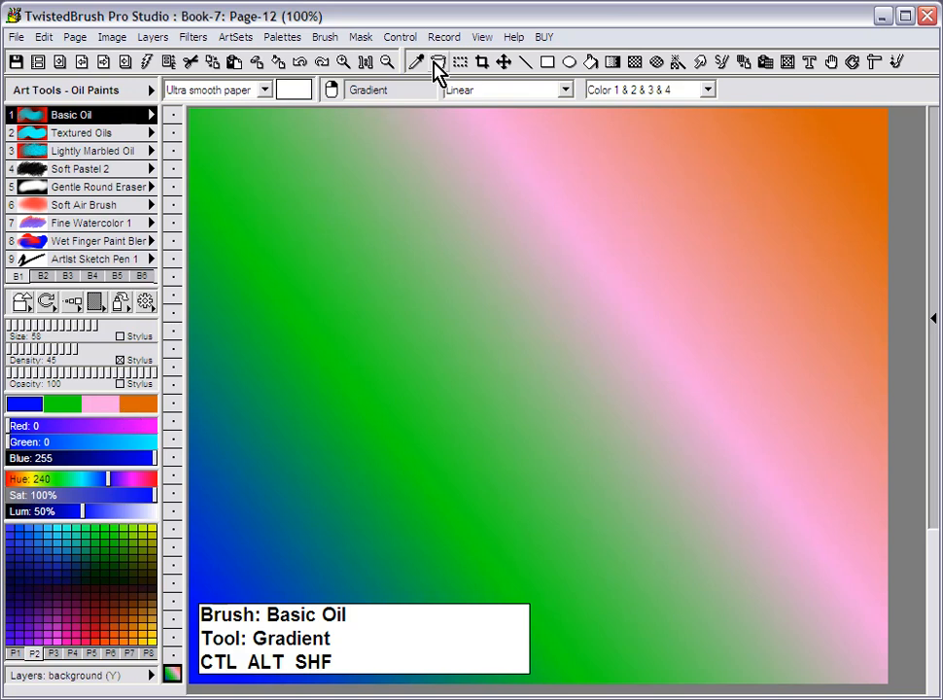
Apply a Radial gradient of Color 1 & 2 from near the canvas centre a short distance toward the lower right.
left_click(567, 94)
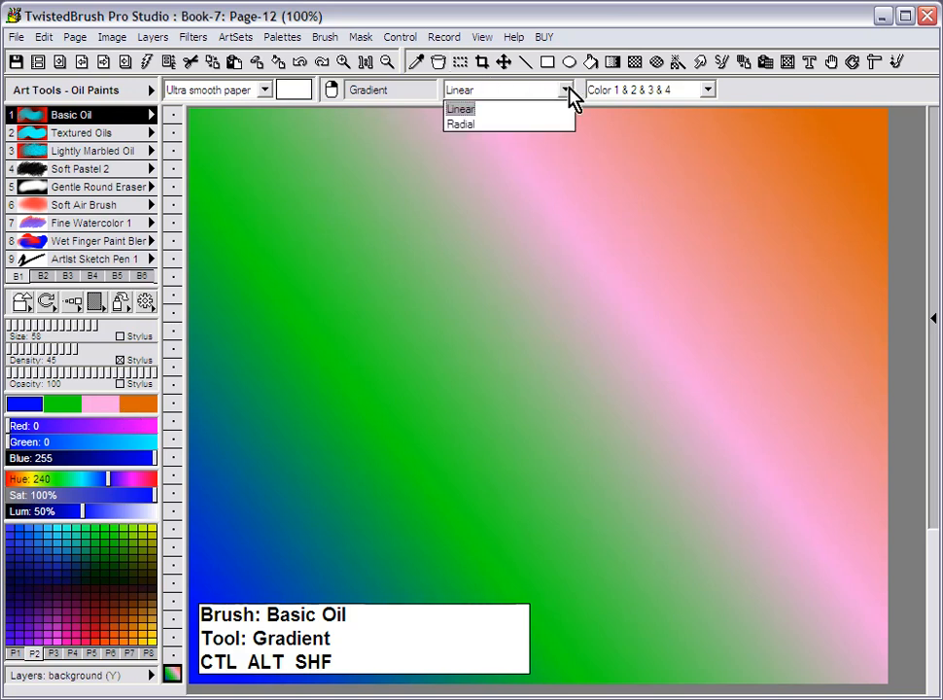
left_click(517, 123)
left_click(708, 89)
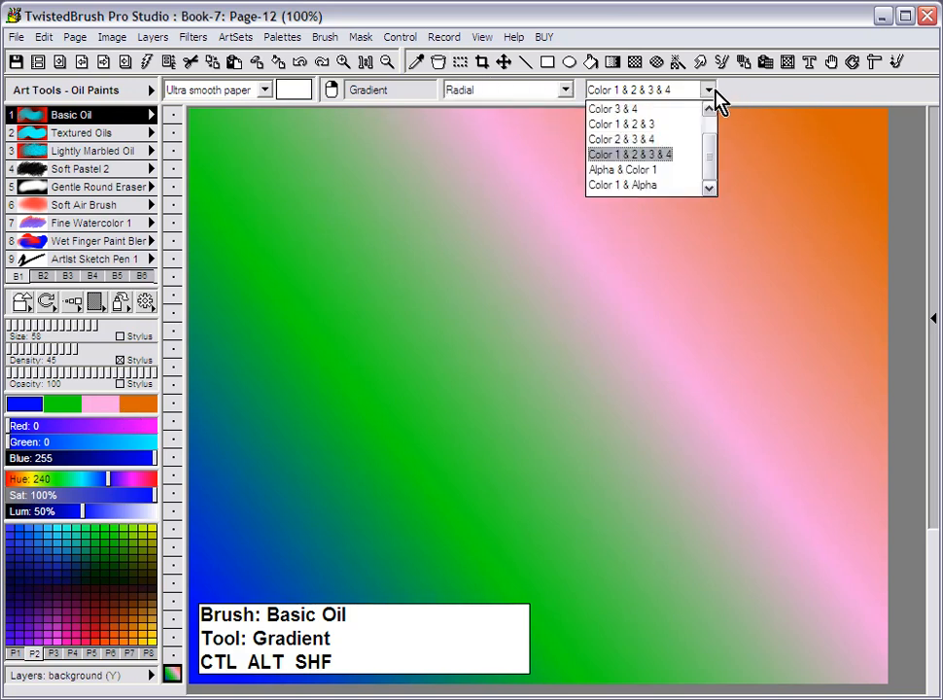
left_click(709, 109)
left_click(652, 110)
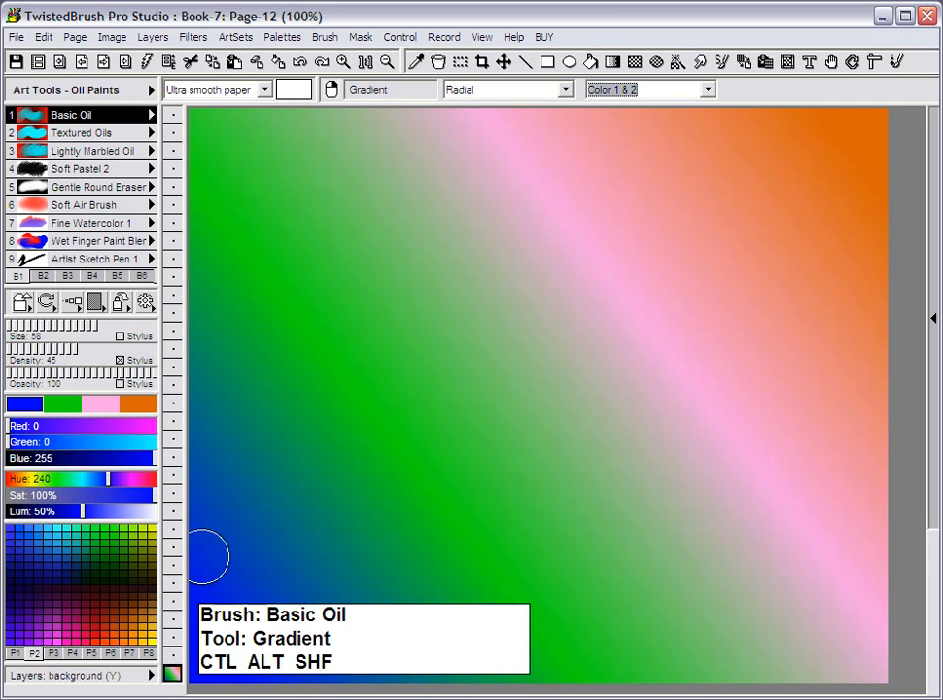
left_click_drag(518, 391, 634, 502)
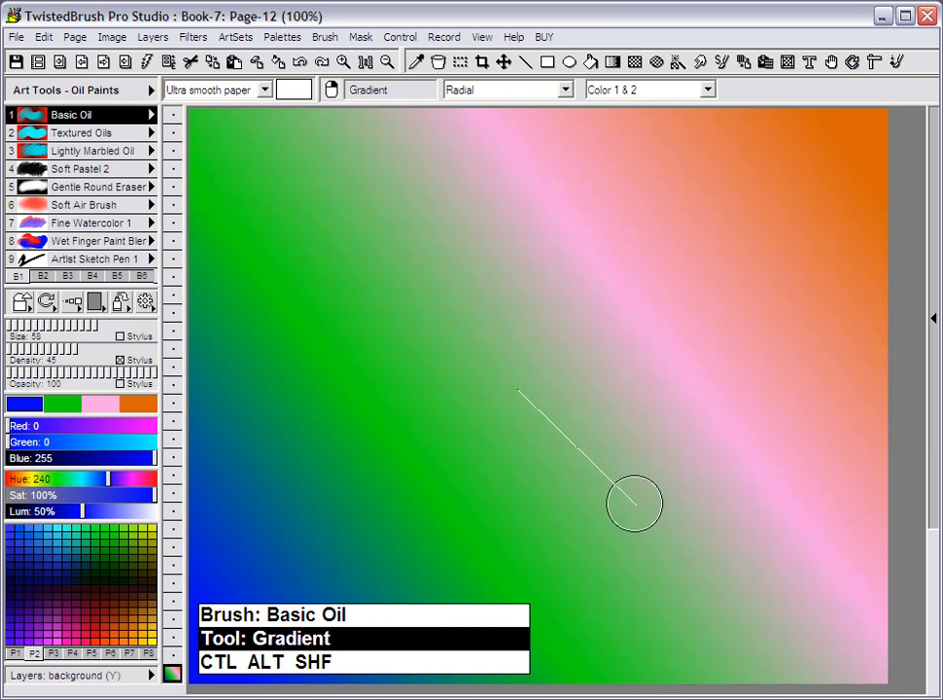
left_click_drag(634, 502, 637, 503)
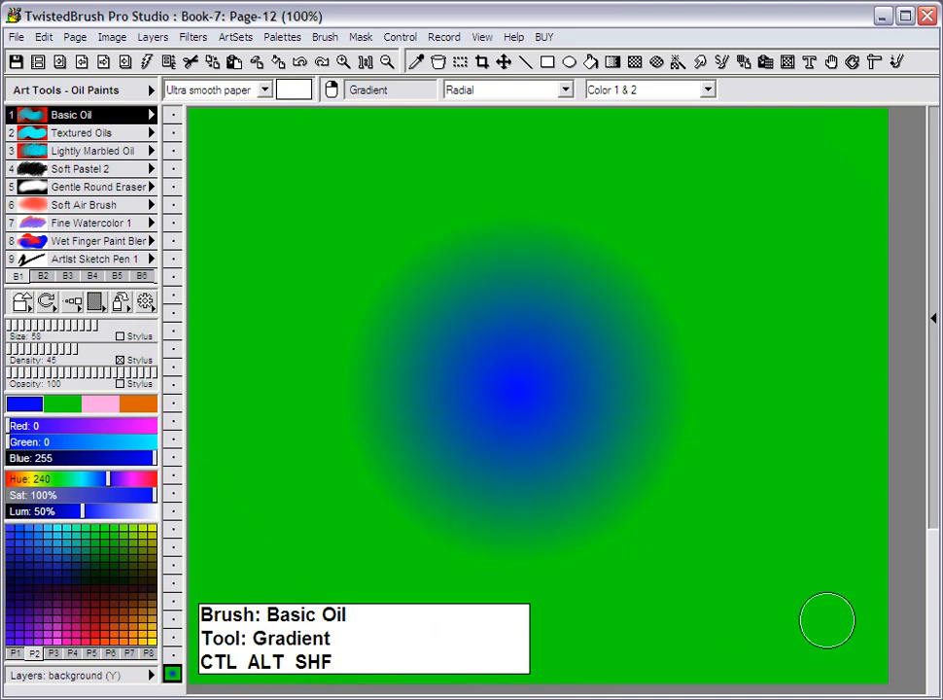
Redraw the radial gradient from the upper-left area to the lower-right corner, and again at 50% zoom ending beyond the canvas's right edge.
left_click_drag(364, 262, 816, 669)
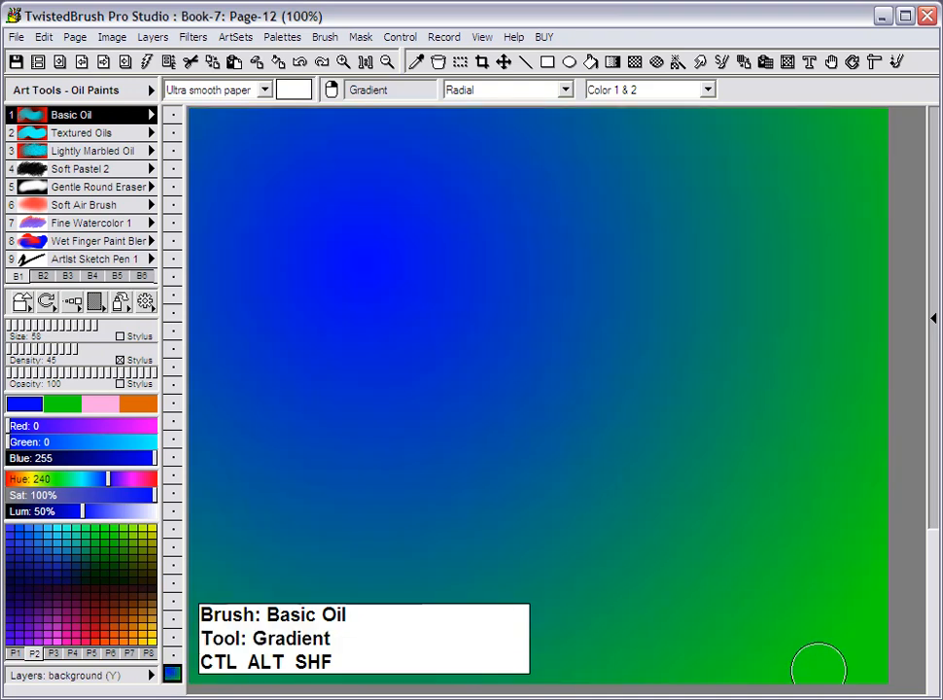
left_click(387, 64)
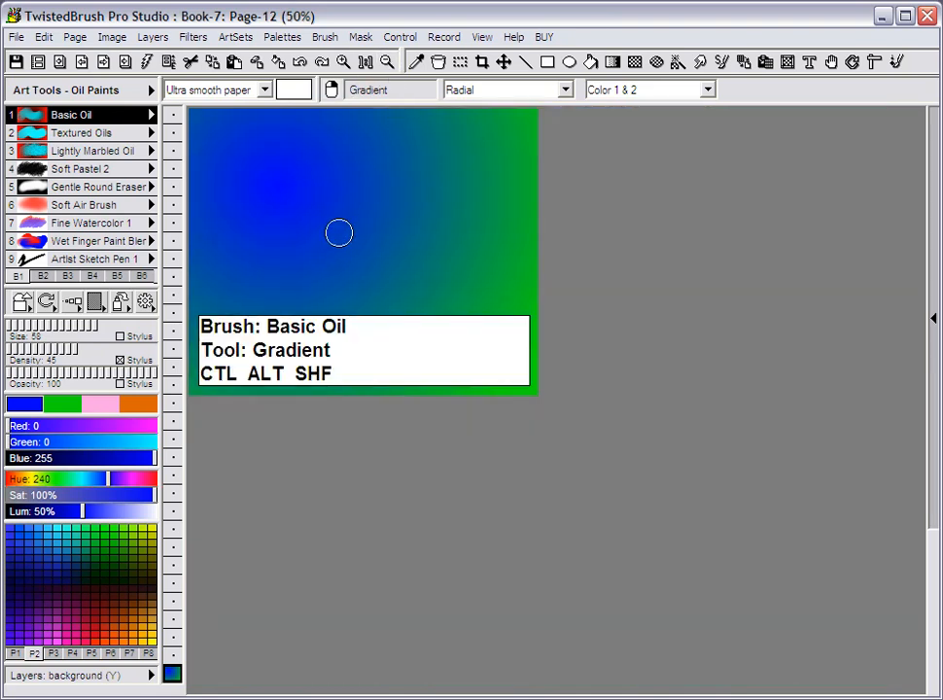
left_click_drag(339, 231, 680, 300)
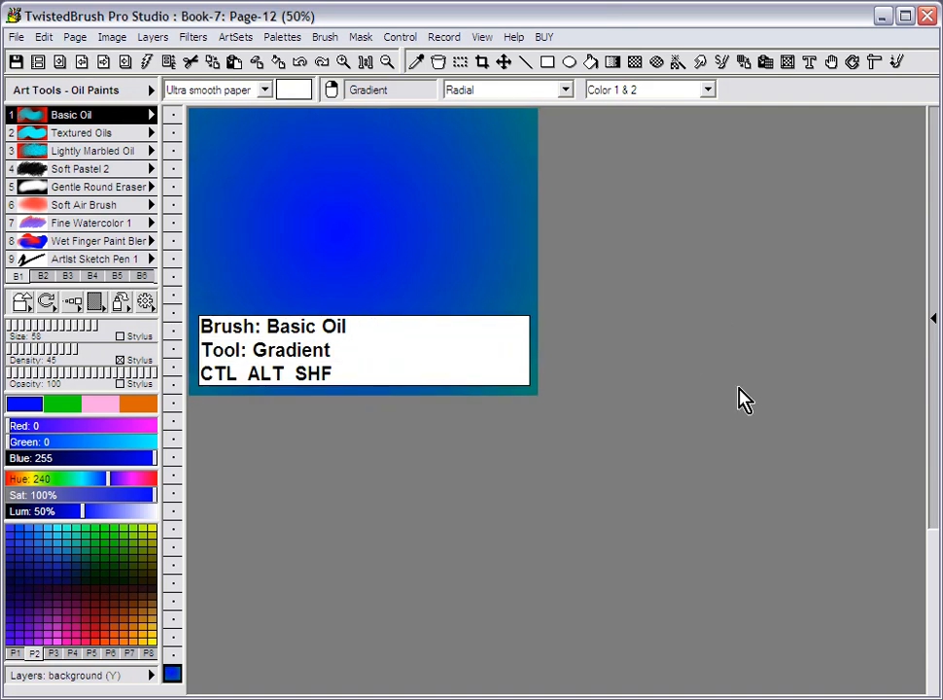
left_click(366, 63)
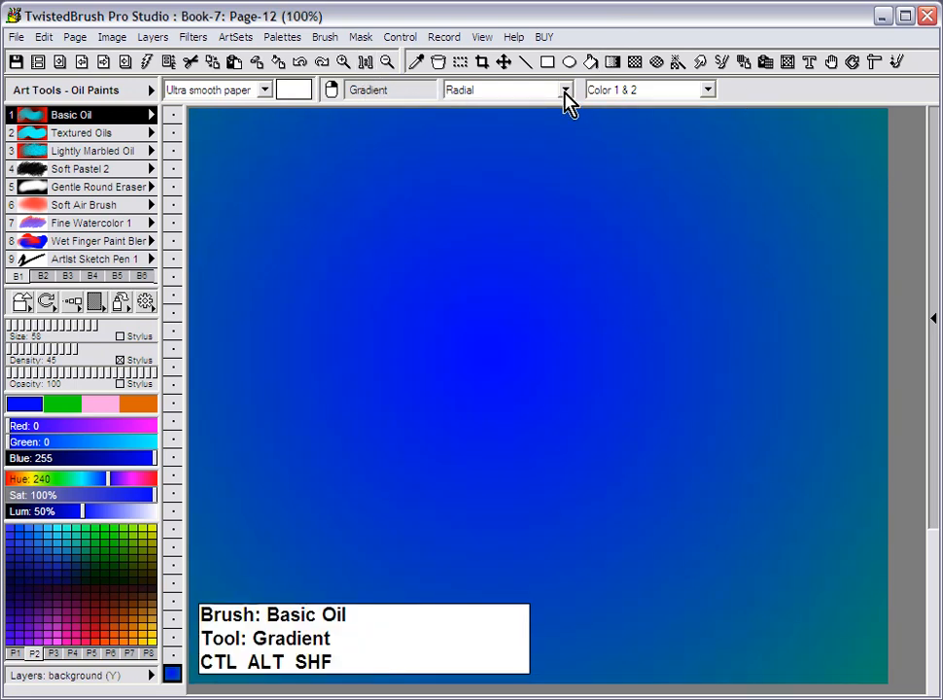
Set the gradient's color mode to Color 1 & Alpha.
left_click(711, 90)
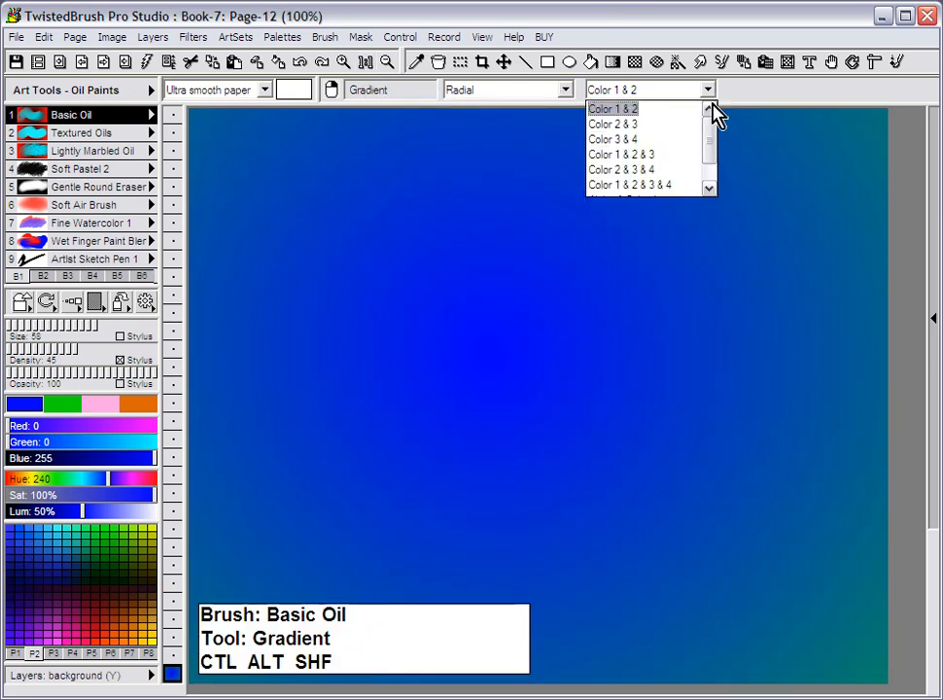
left_click_drag(713, 137, 714, 157)
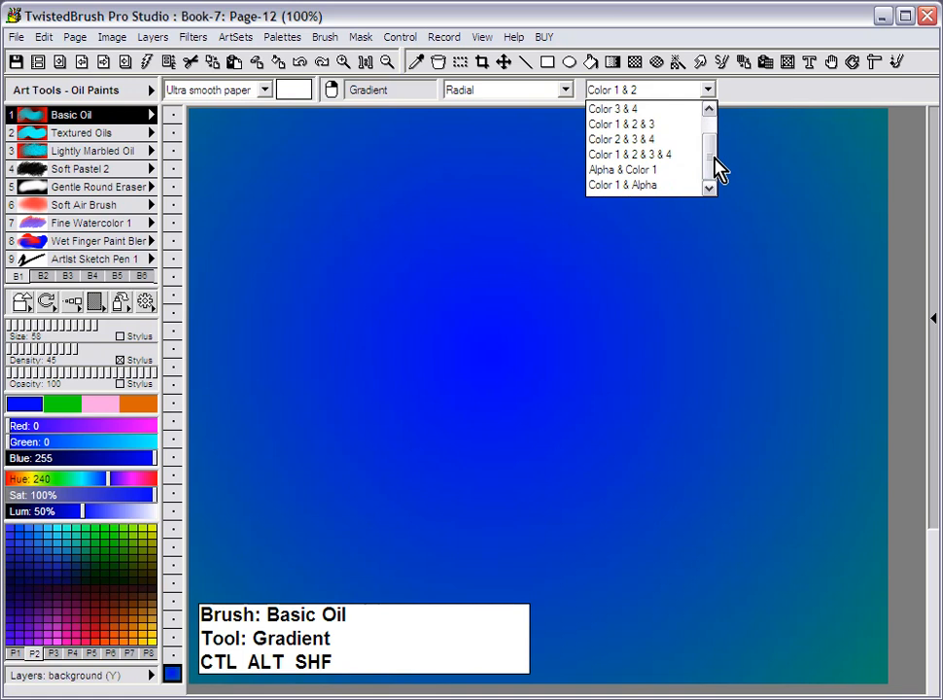
left_click(630, 186)
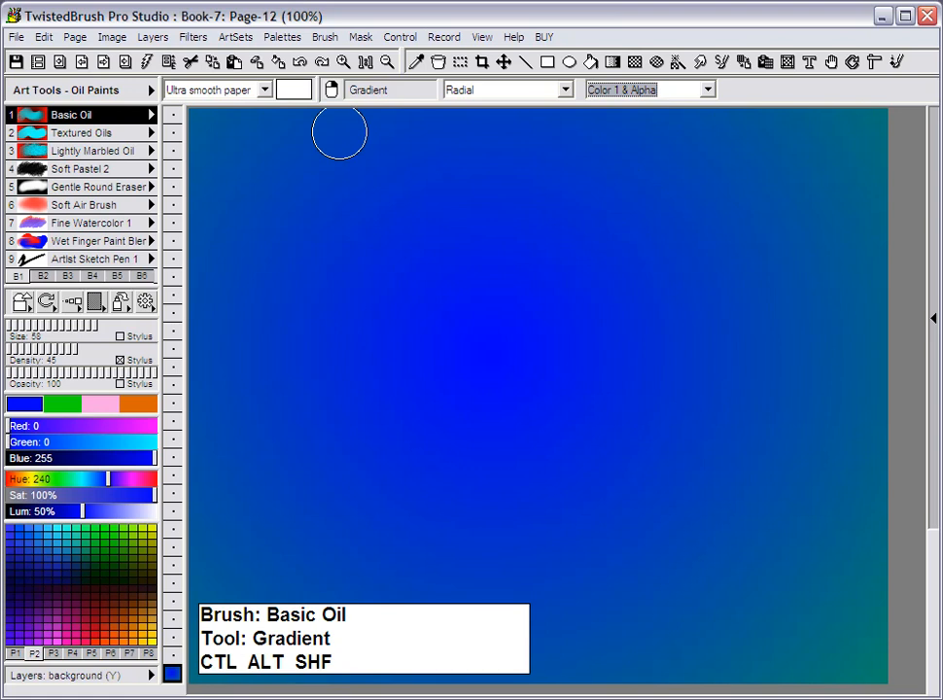
Fill the canvas with a Checkerboard pattern using the Generate Pattern filter.
left_click(194, 37)
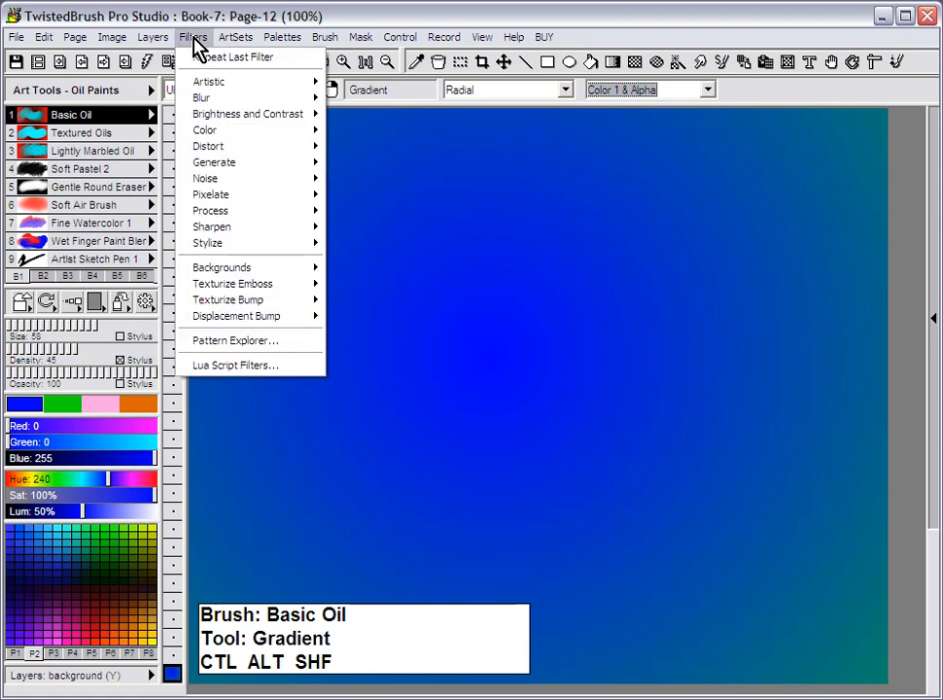
mouse_move(243, 175)
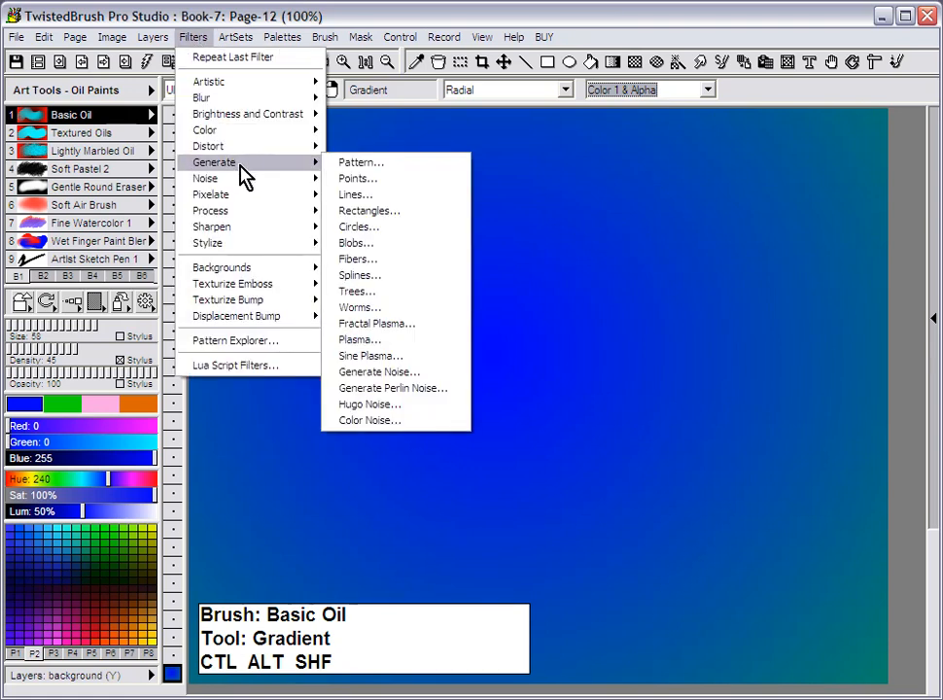
left_click(387, 163)
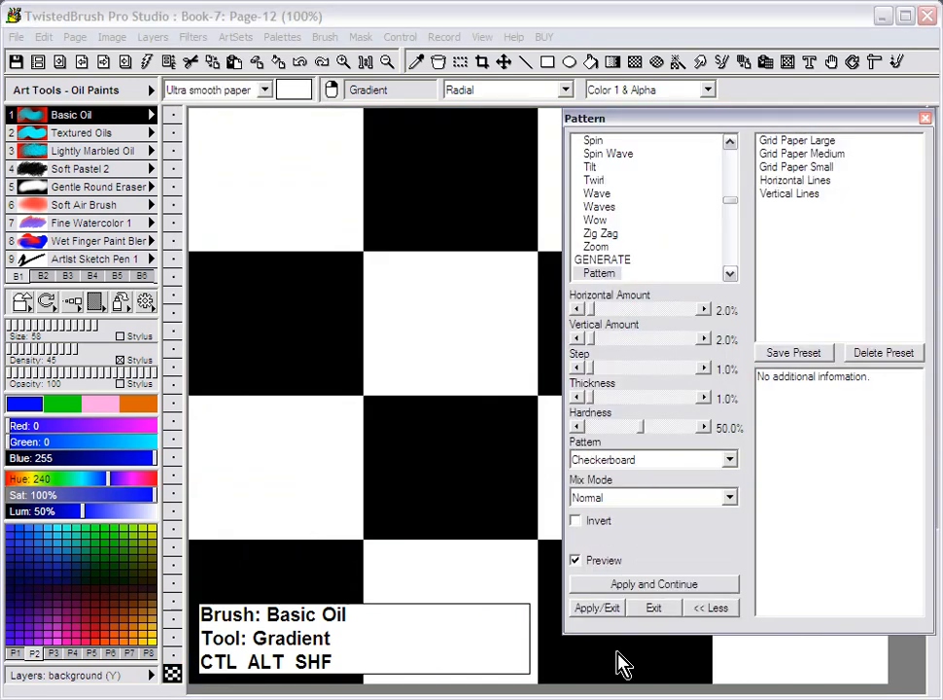
left_click(598, 609)
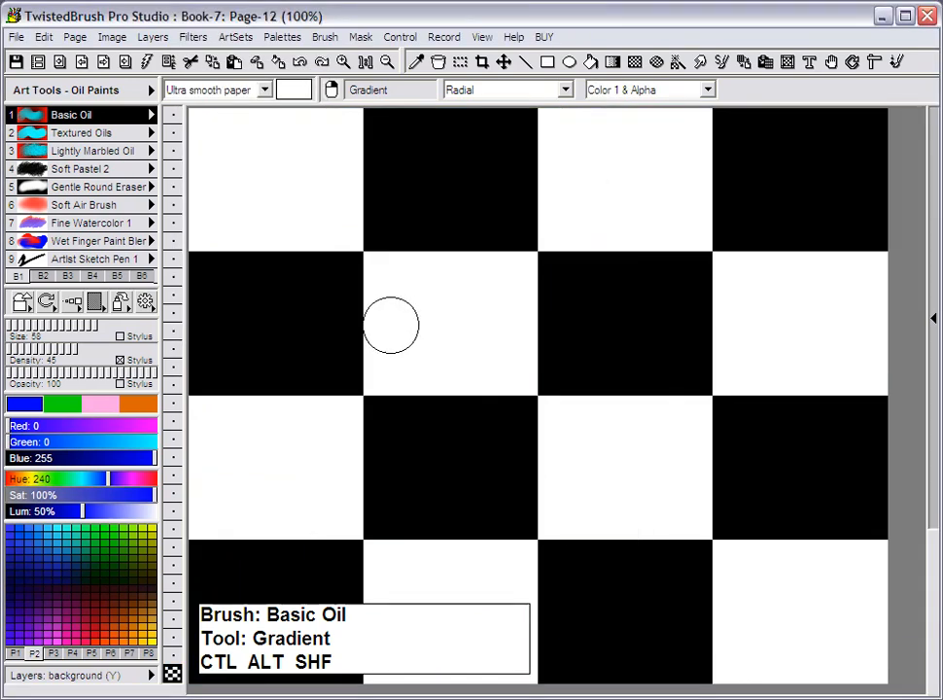
Apply a Linear gradient diagonally over the checkerboard, from the upper-left corner to just past the canvas centre.
left_click(565, 90)
left_click(520, 113)
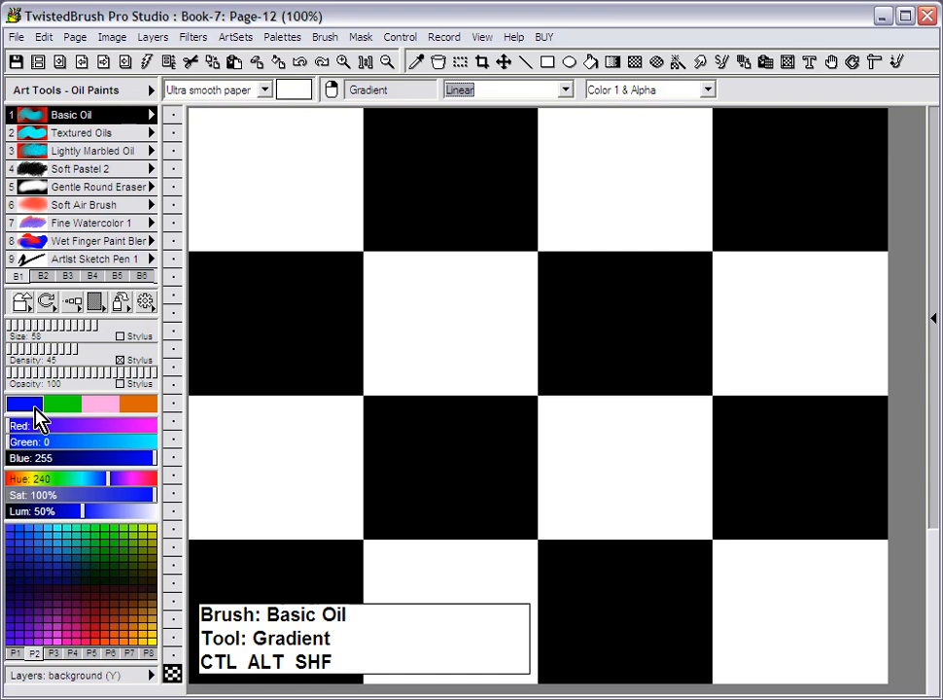
mouse_move(208, 123)
left_mouse_down()
mouse_move(492, 331)
mouse_move(585, 414)
left_mouse_up()
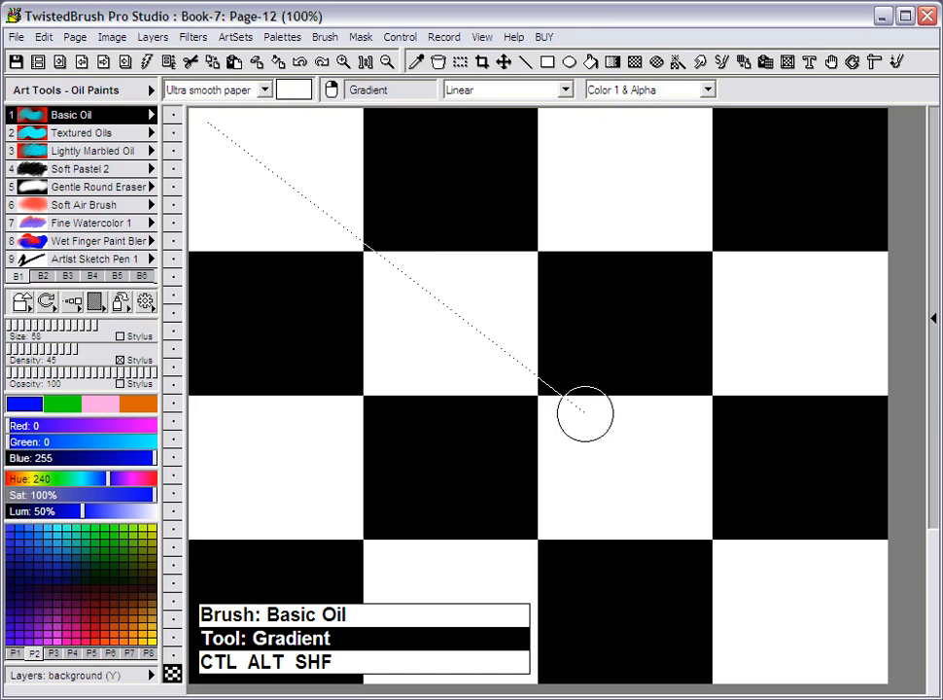
left_click_drag(585, 414, 591, 419)
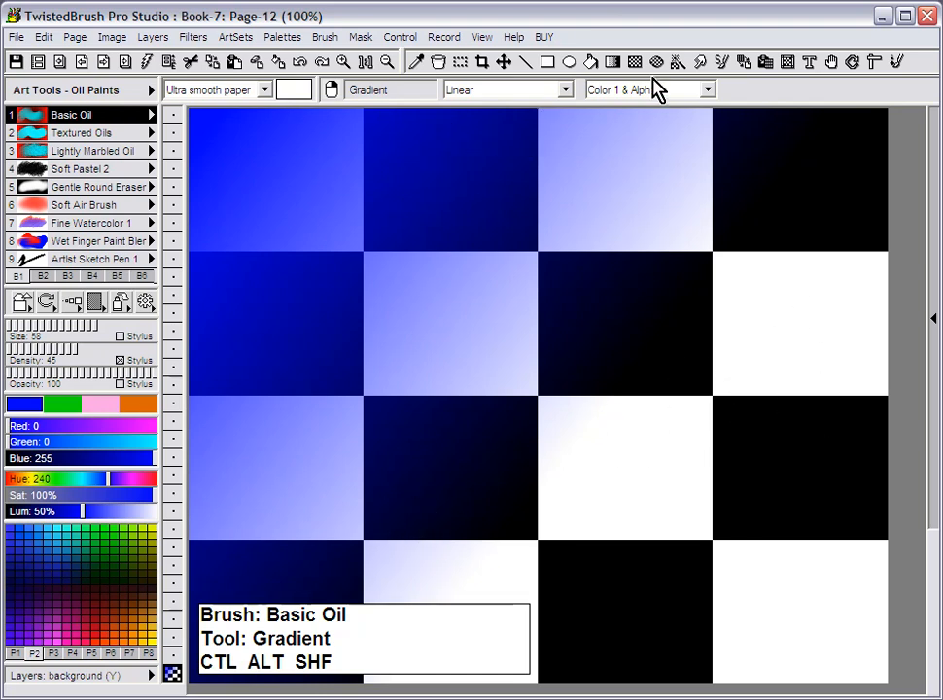
Add four blue Radial gradients over the checkerboard, centred at the lower right, right of centre, lower middle and upper right.
left_click(562, 89)
left_click(496, 124)
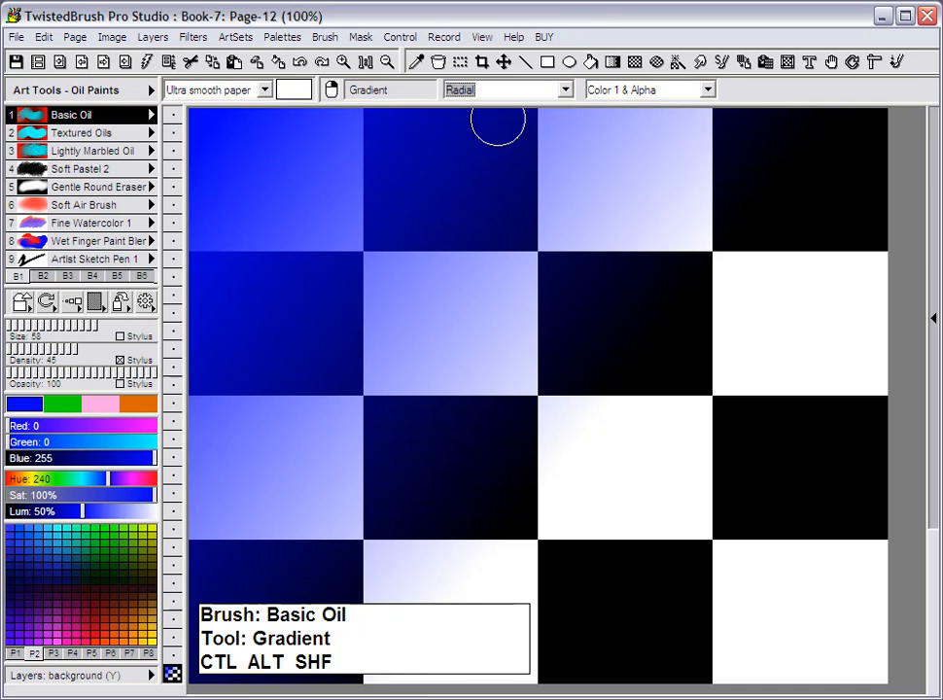
left_click_drag(790, 576, 554, 399)
left_click_drag(616, 324, 540, 437)
left_click_drag(465, 504, 361, 298)
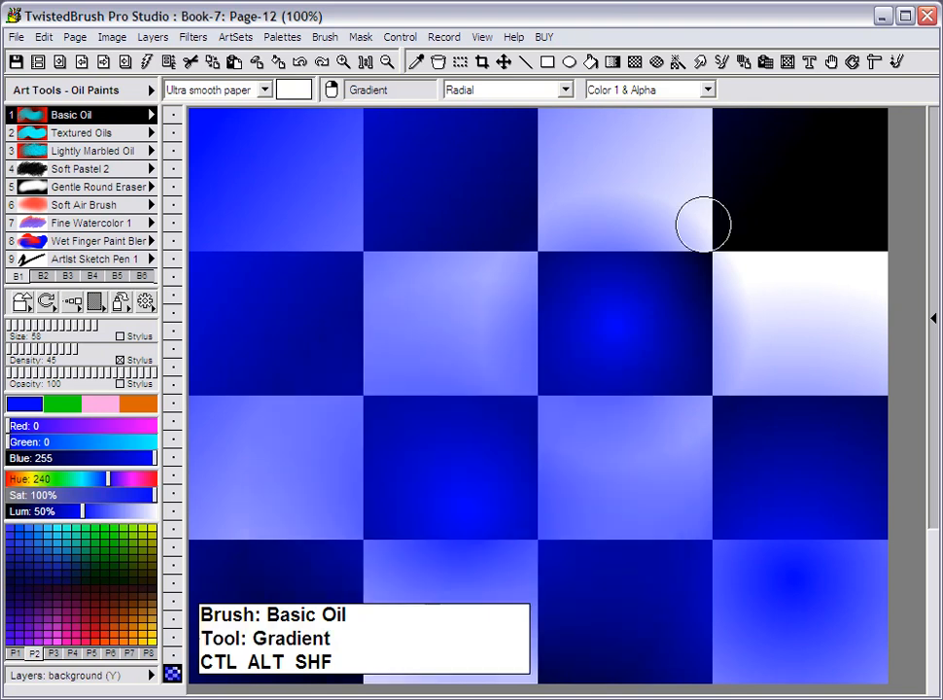
left_click_drag(751, 212, 918, 107)
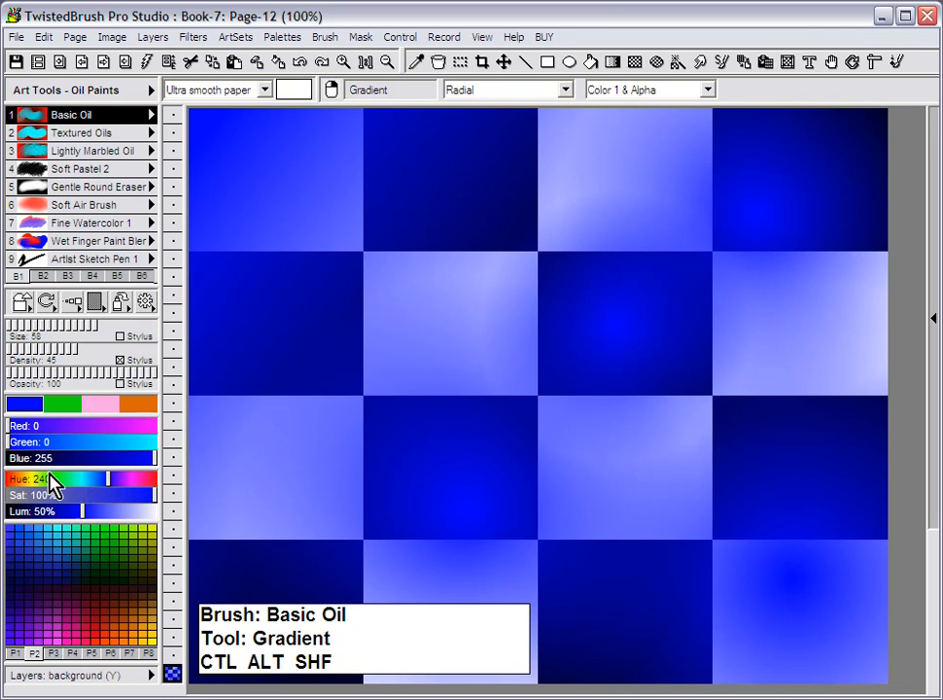
Add a red radial gradient (hue 0) over the upper-left checkerboard squares, and clear the canvas.
left_click_drag(78, 482, 8, 479)
left_click_drag(360, 244, 494, 377)
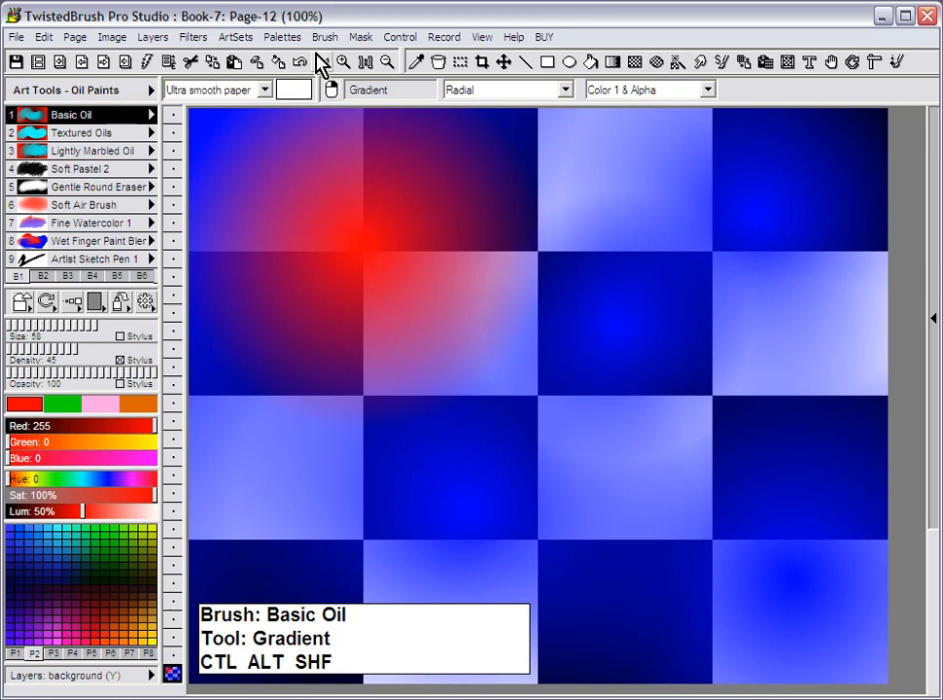
left_click(191, 61)
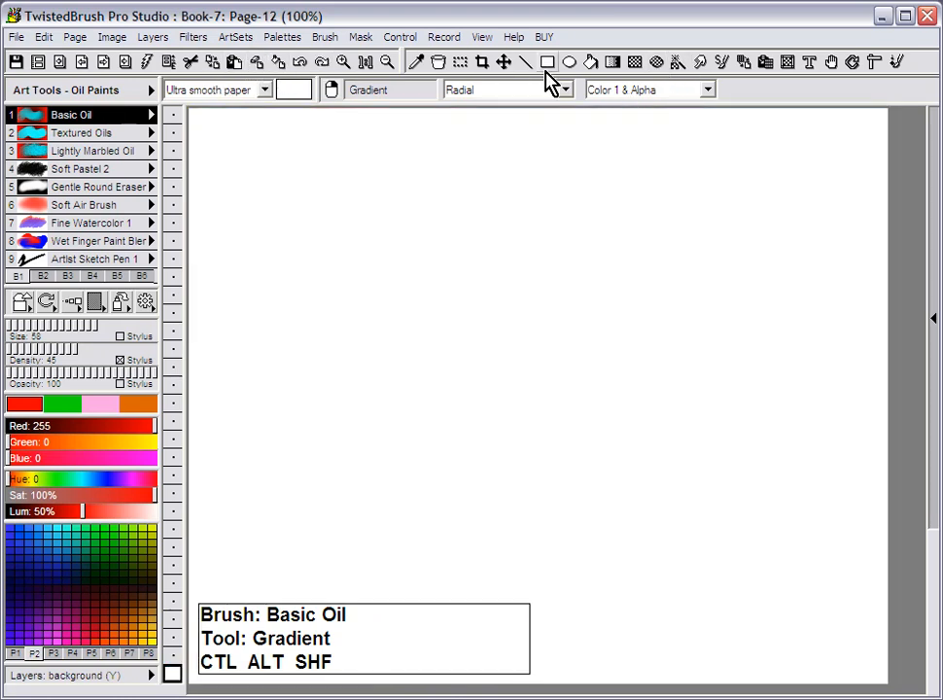
Draw a circular ellipse mask just right of the canvas centre, and disable the mask.
left_click(659, 61)
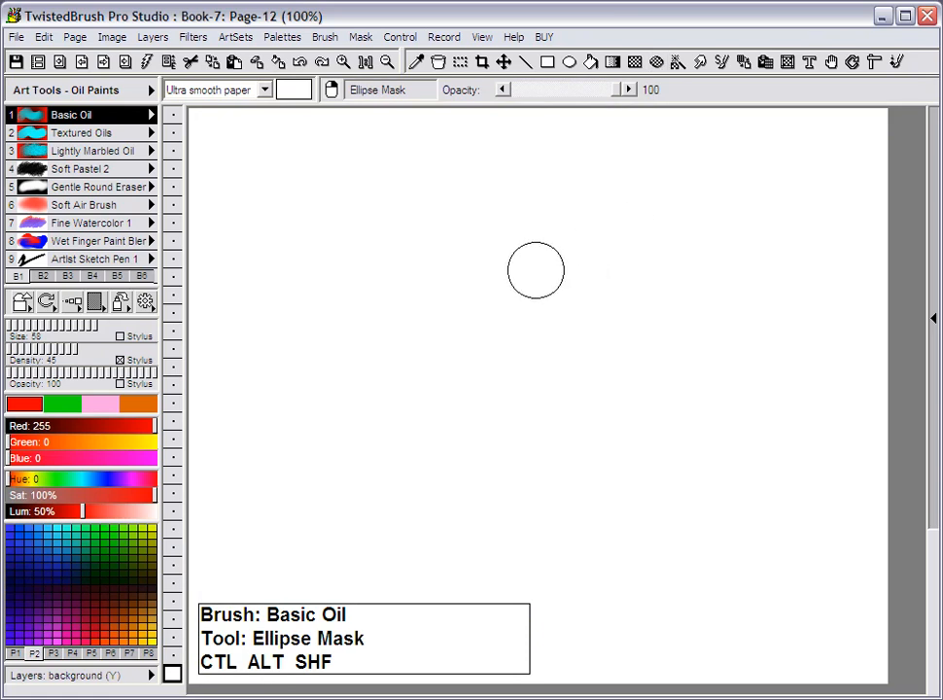
left_click_drag(495, 299, 627, 438)
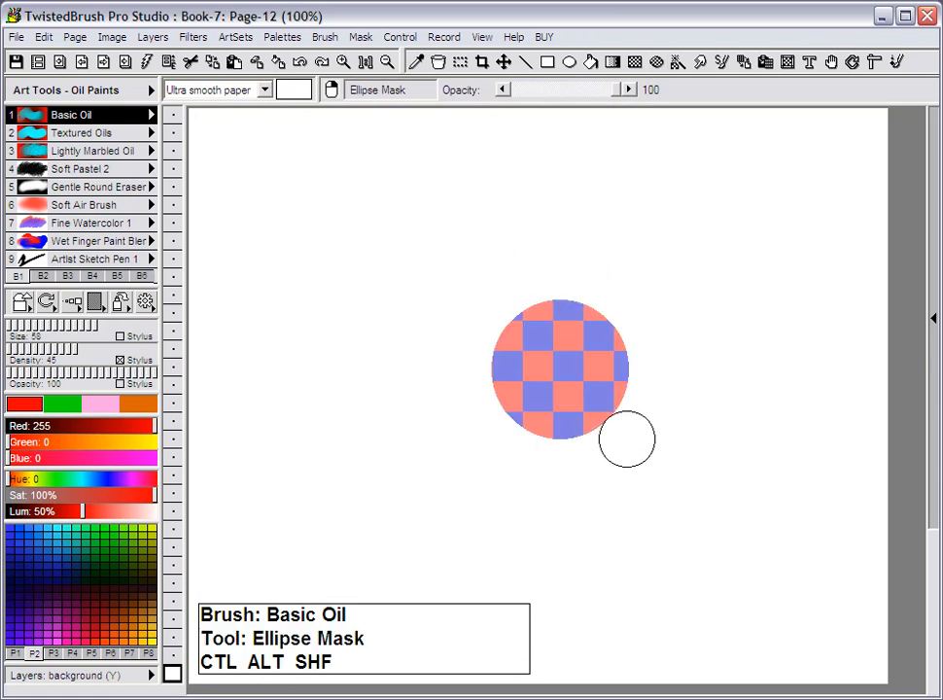
left_click(364, 41)
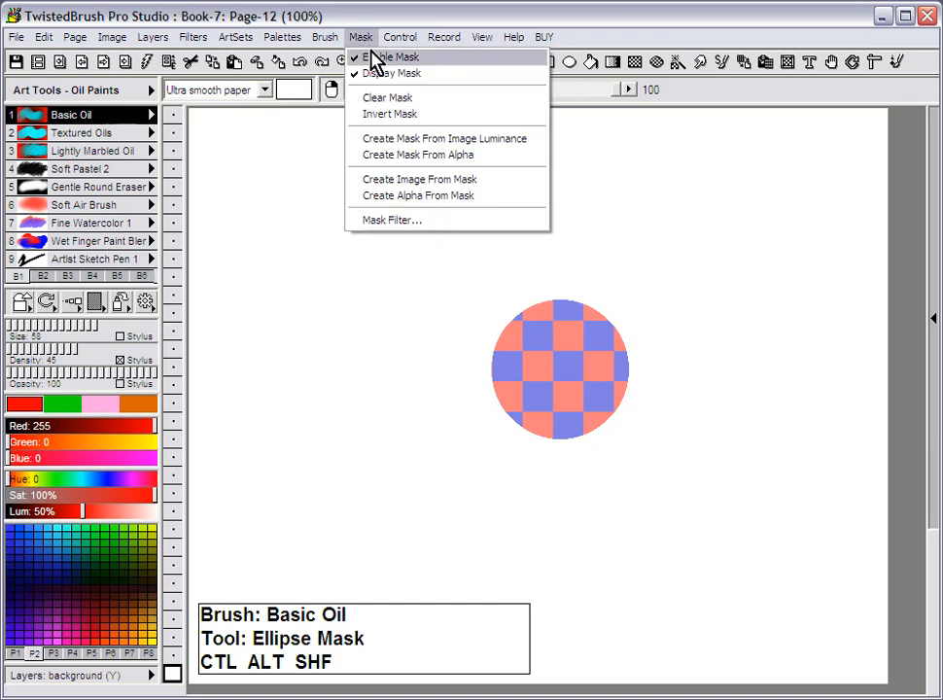
left_click(389, 97)
left_click(361, 38)
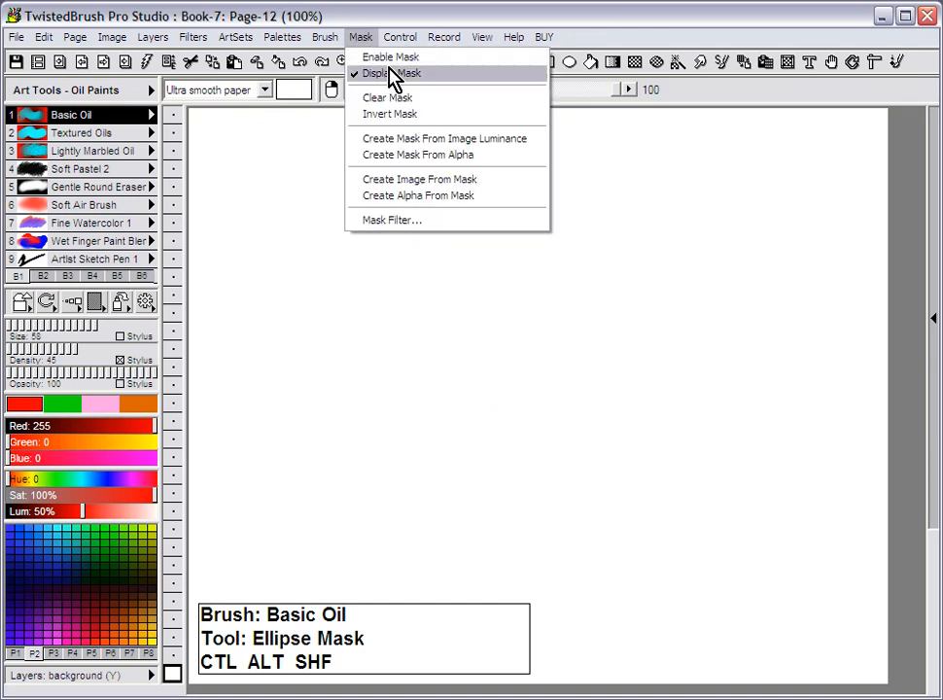
left_click(367, 37)
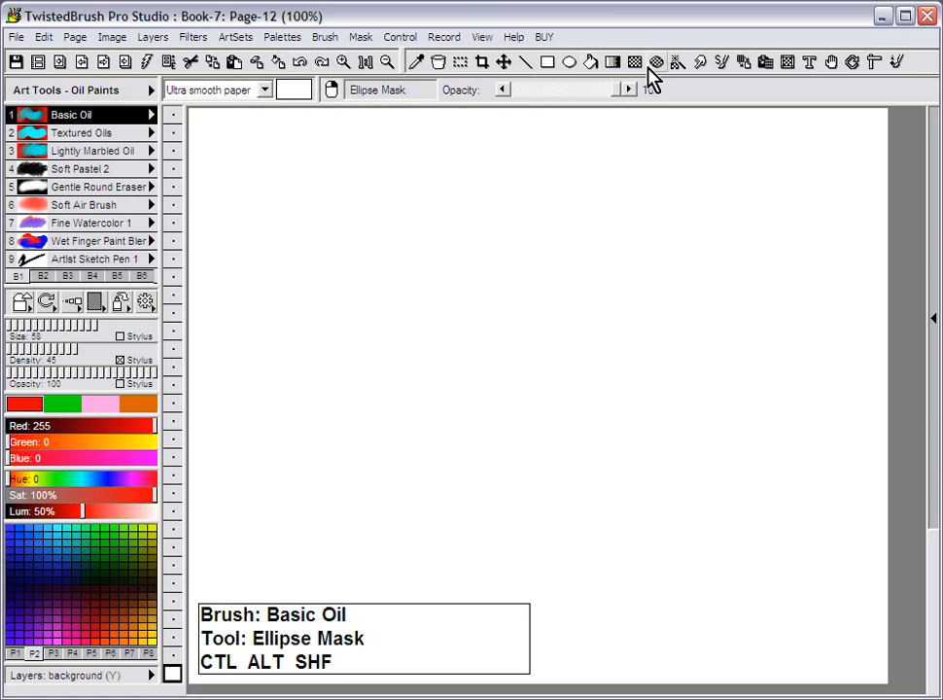
Add a second circular ellipse mask overlapping the lower part of the first one, and invert the mask.
left_click_drag(499, 353, 635, 480)
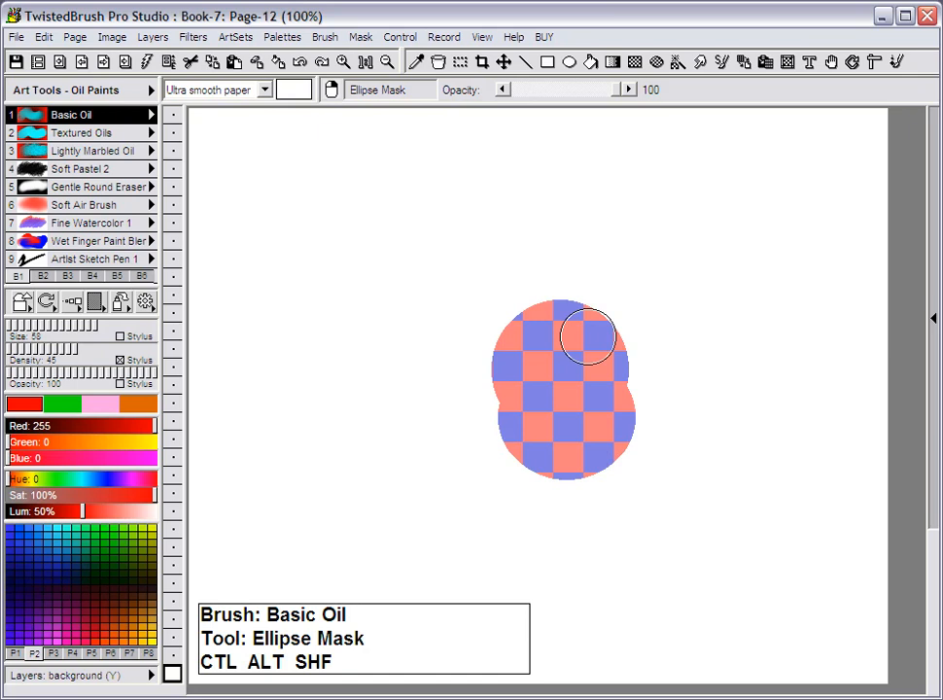
left_click(362, 39)
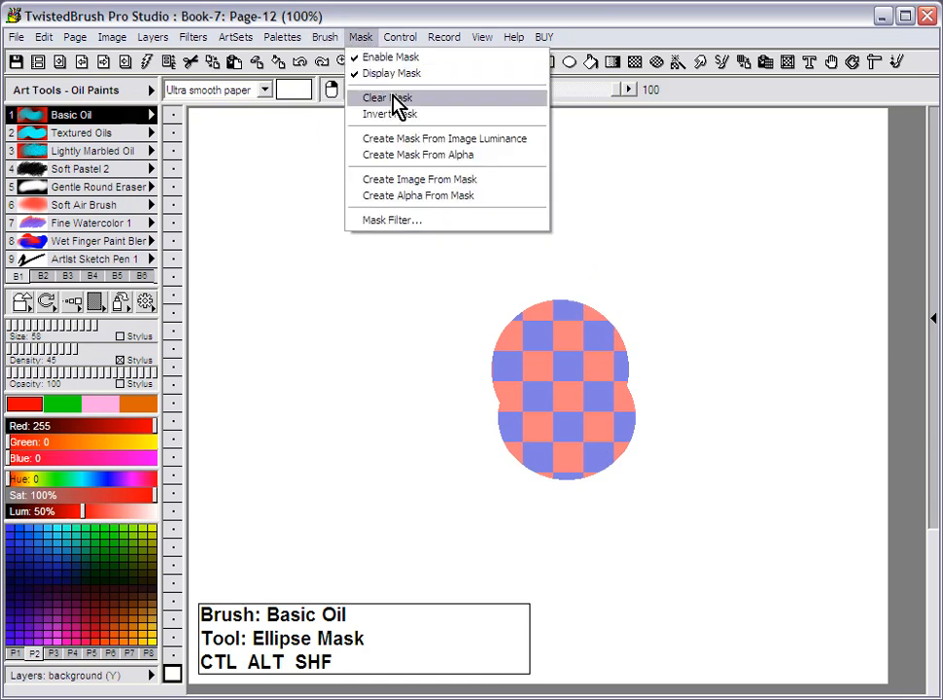
left_click(397, 115)
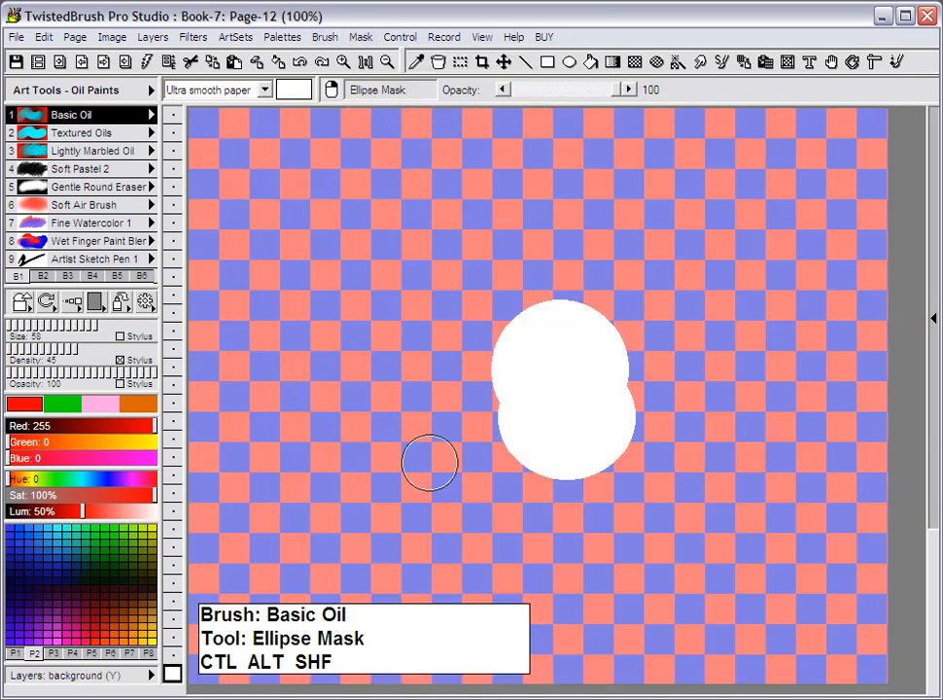
Hide the mask display and apply a red Linear gradient across the unmasked shape, from its lower left up to its right edge.
left_click(366, 38)
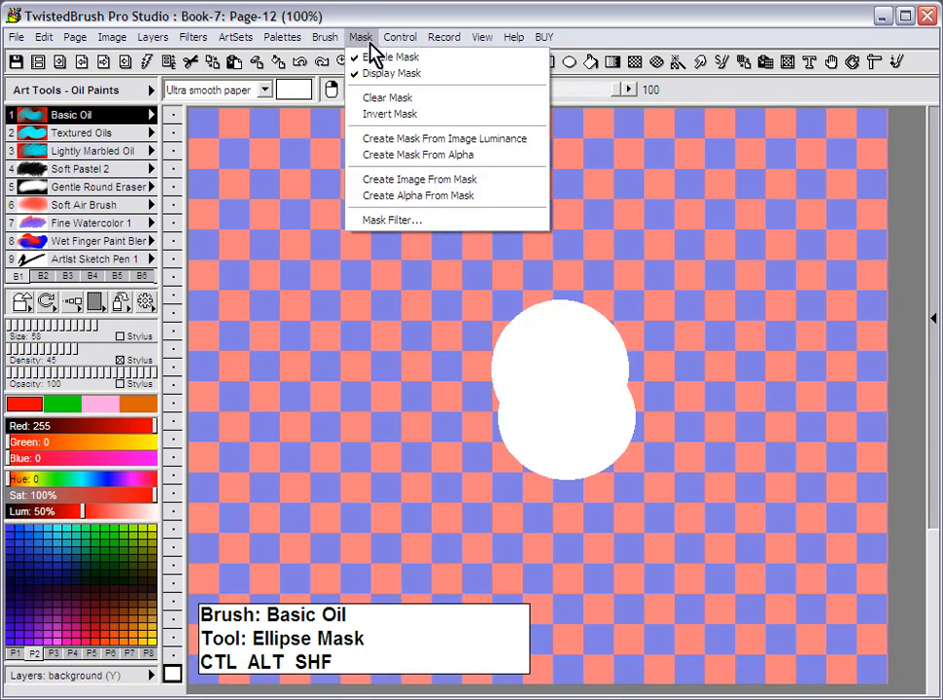
left_click(383, 74)
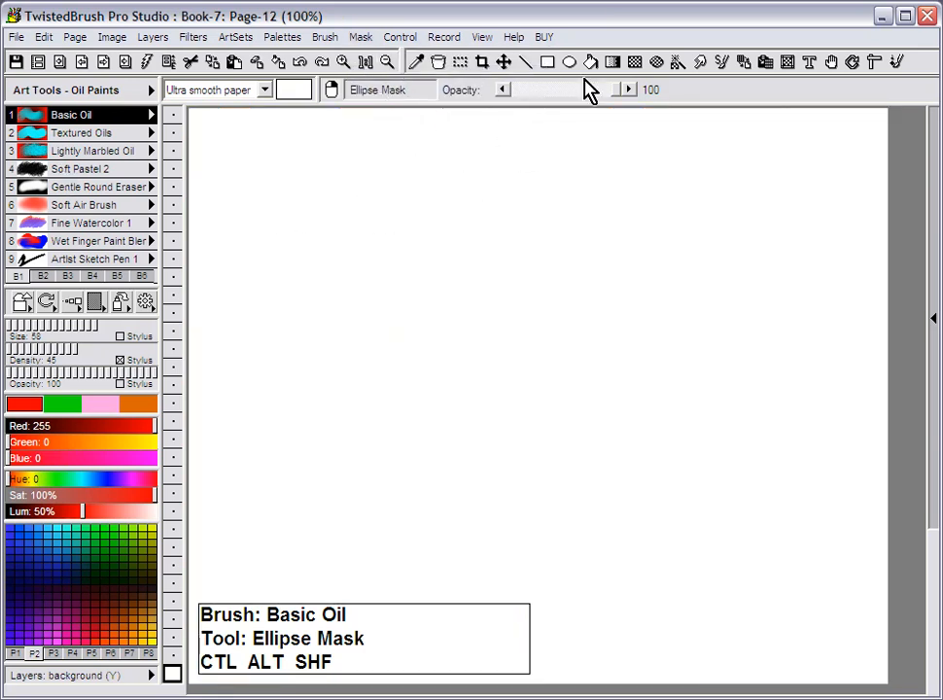
left_click(613, 62)
left_click(564, 90)
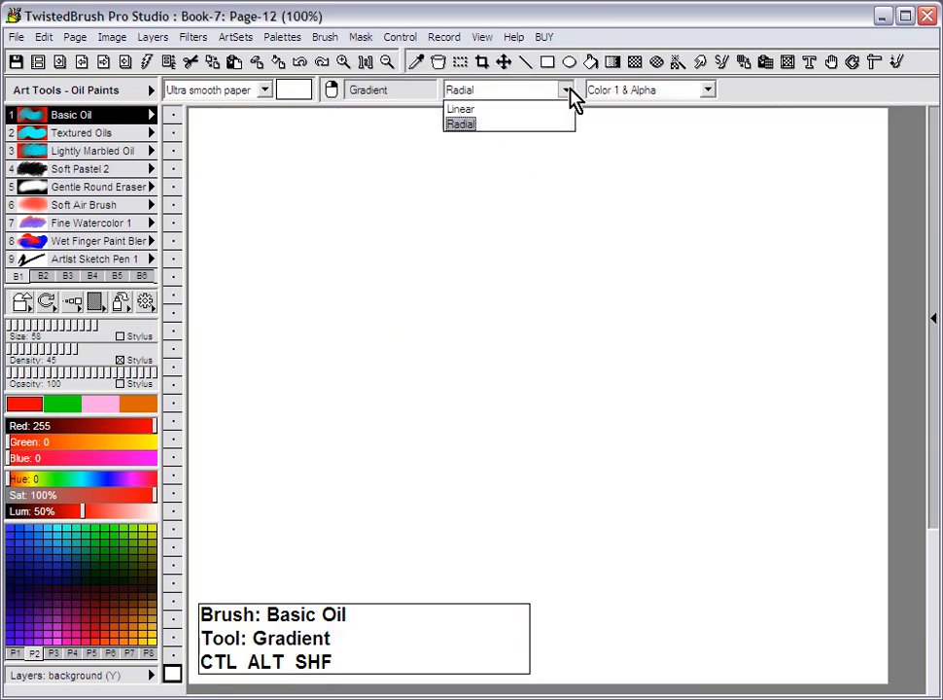
left_click(530, 107)
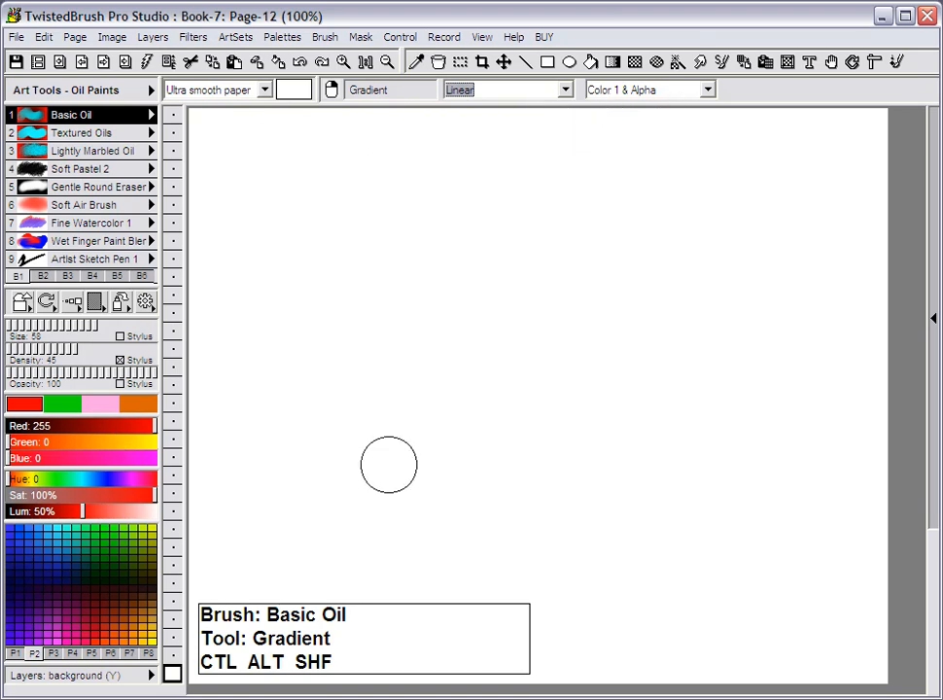
left_click_drag(393, 463, 618, 366)
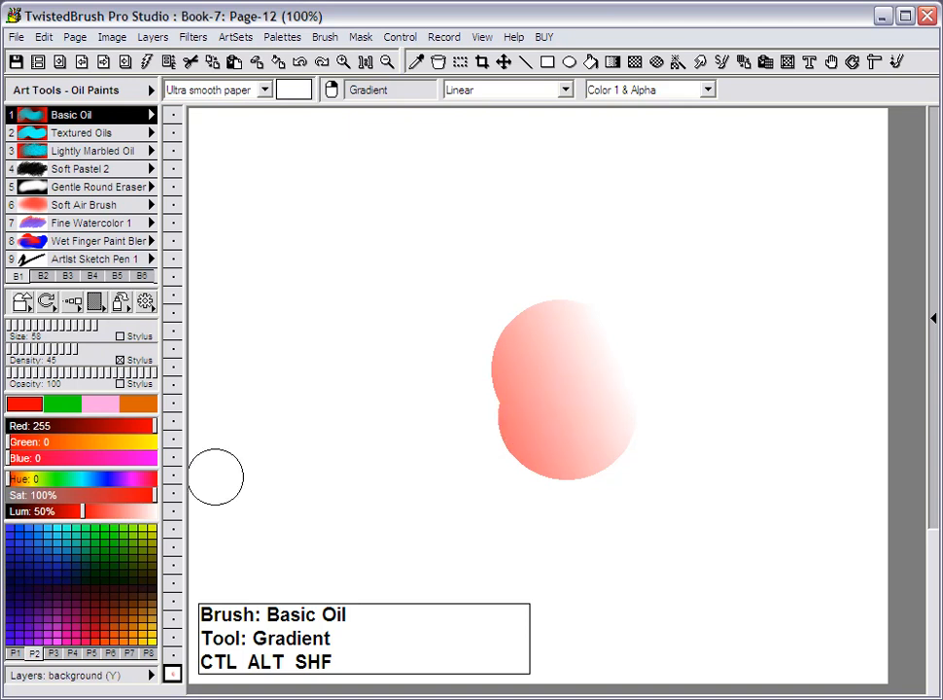
Set the first color to blue (hue 242) and apply linear gradients into the shape from its top, bottom and left side.
left_click(27, 563)
left_click(12, 545)
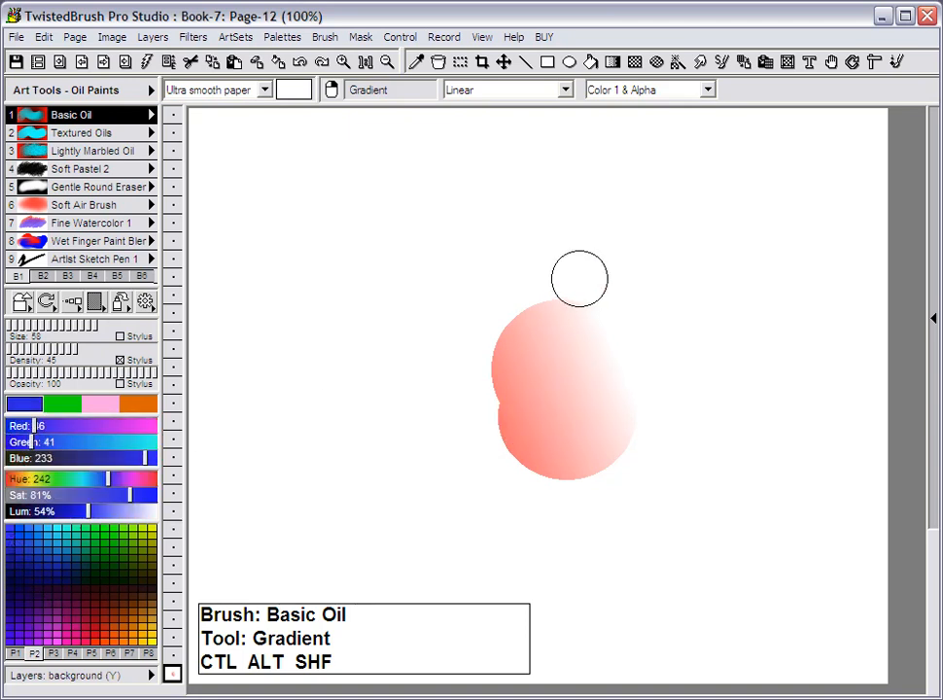
left_click_drag(506, 252, 553, 415)
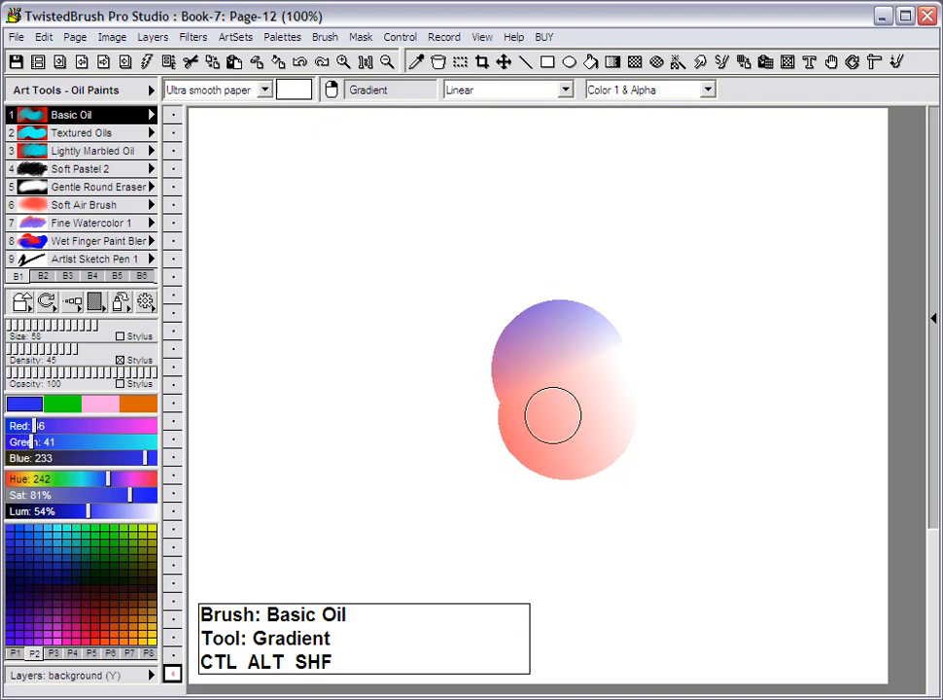
left_click_drag(530, 478, 554, 398)
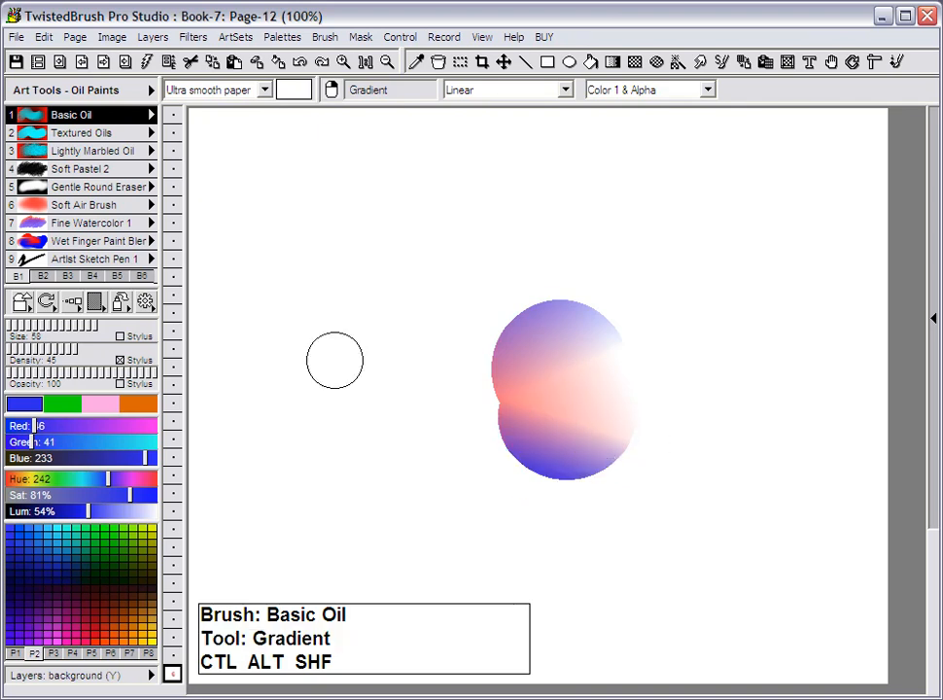
left_click(61, 408)
left_click_drag(524, 367, 578, 392)
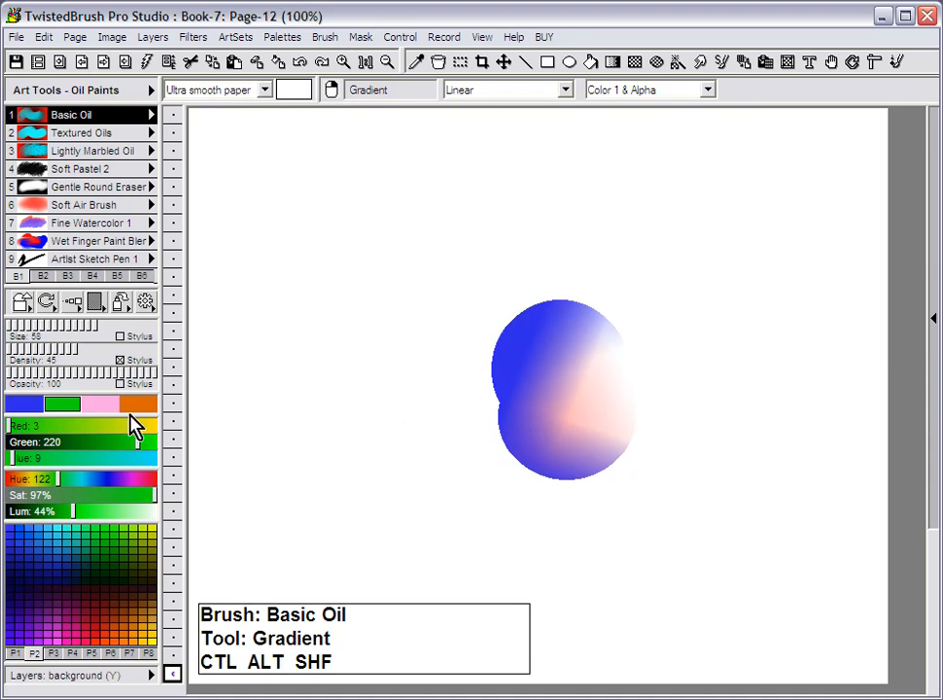
Change the first color to yellow-green (RGB 188, 233, 41) and apply two linear gradients into the shape from its upper right and top.
left_click(133, 406)
left_click(29, 404)
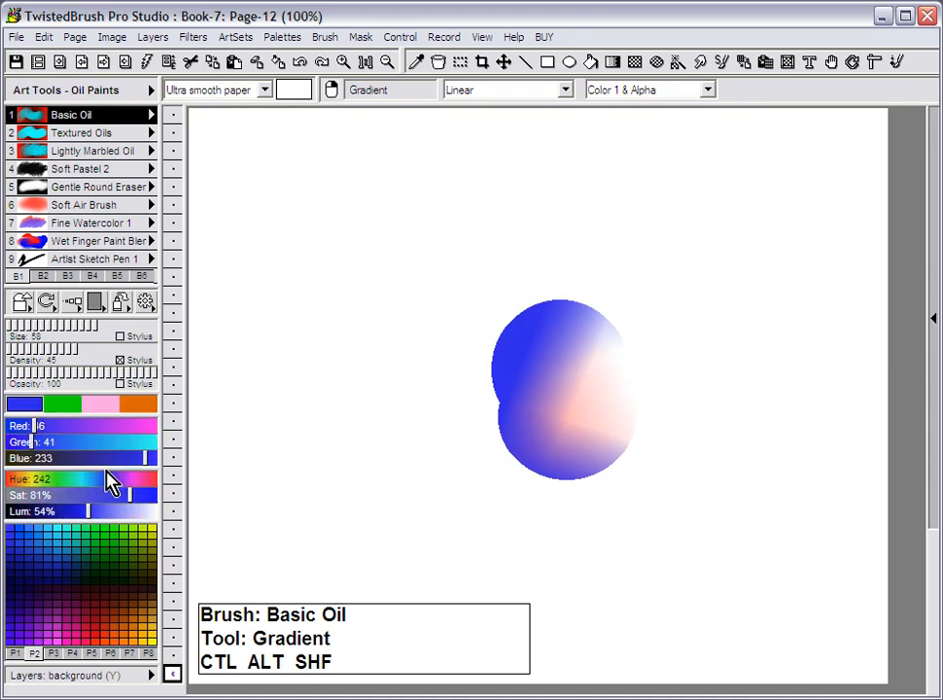
left_click(36, 479)
left_click_drag(643, 285, 594, 361)
left_click_drag(578, 291, 556, 392)
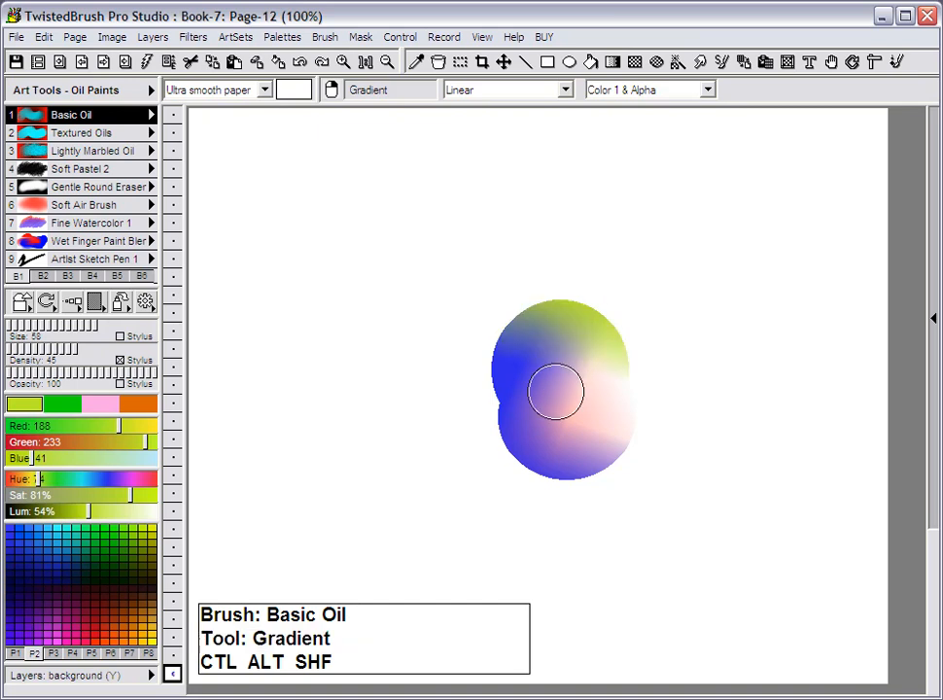